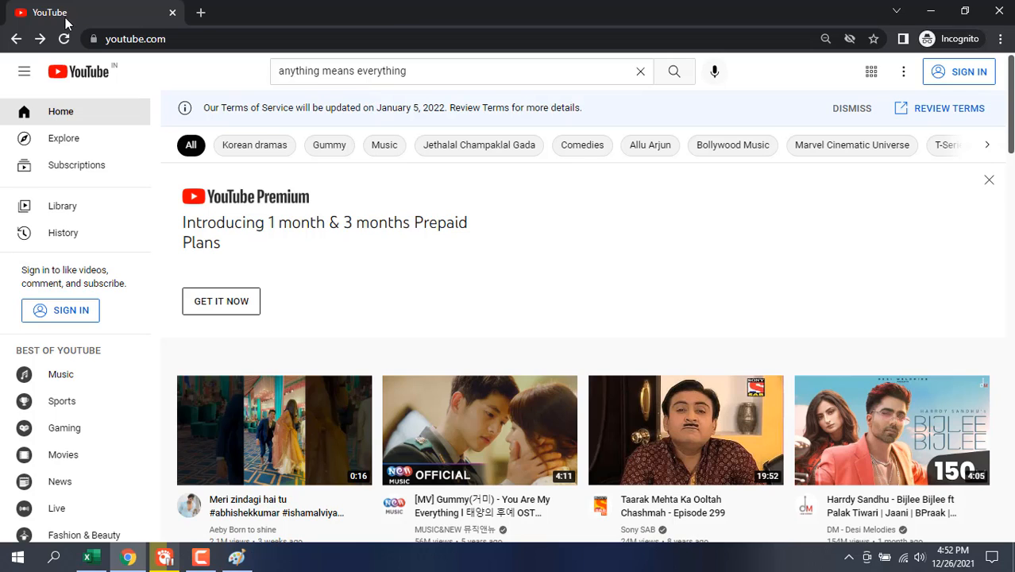
Step: Show the "anything means everything" channel page on YouTube, and switch to the Excel workbook
click(40, 38)
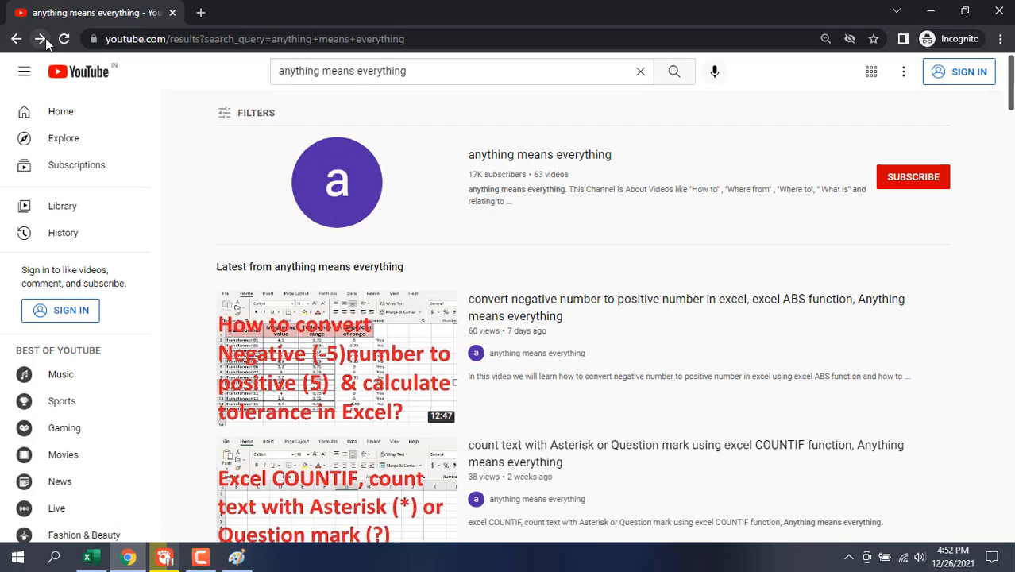
click(45, 41)
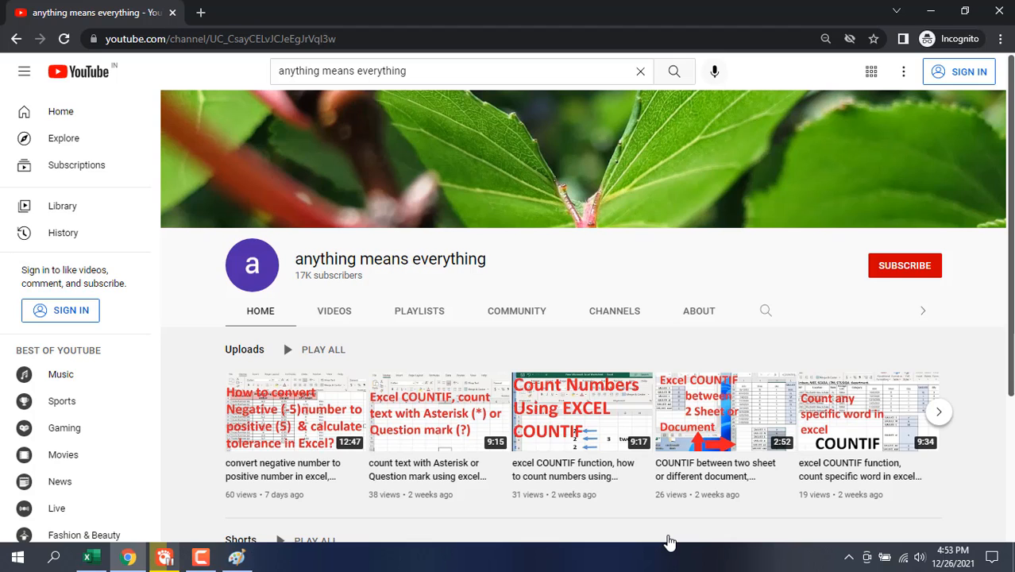
click(929, 11)
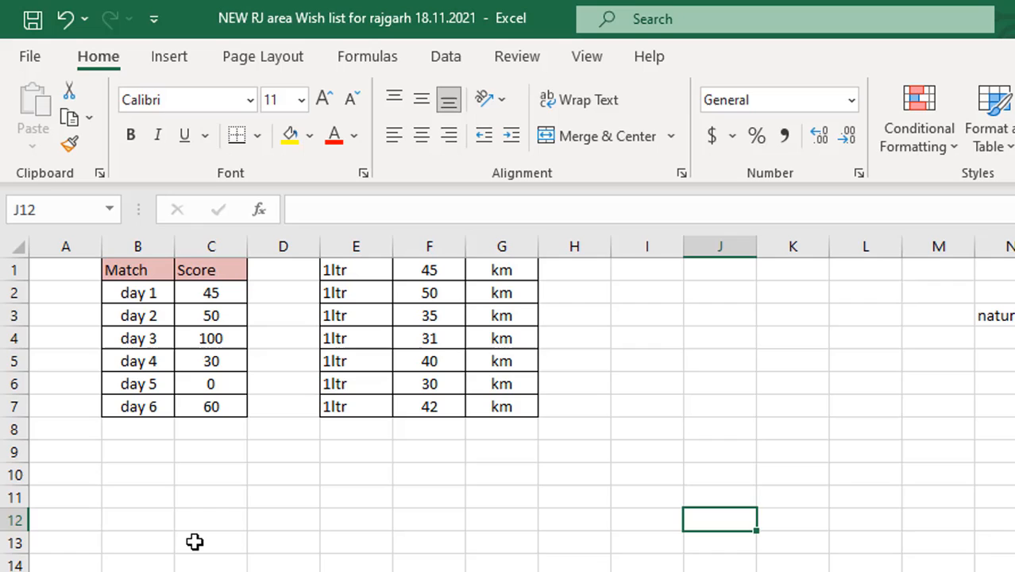
Step: Examine the Match and Score table in columns B and C, from day 1 through day 6
click(195, 541)
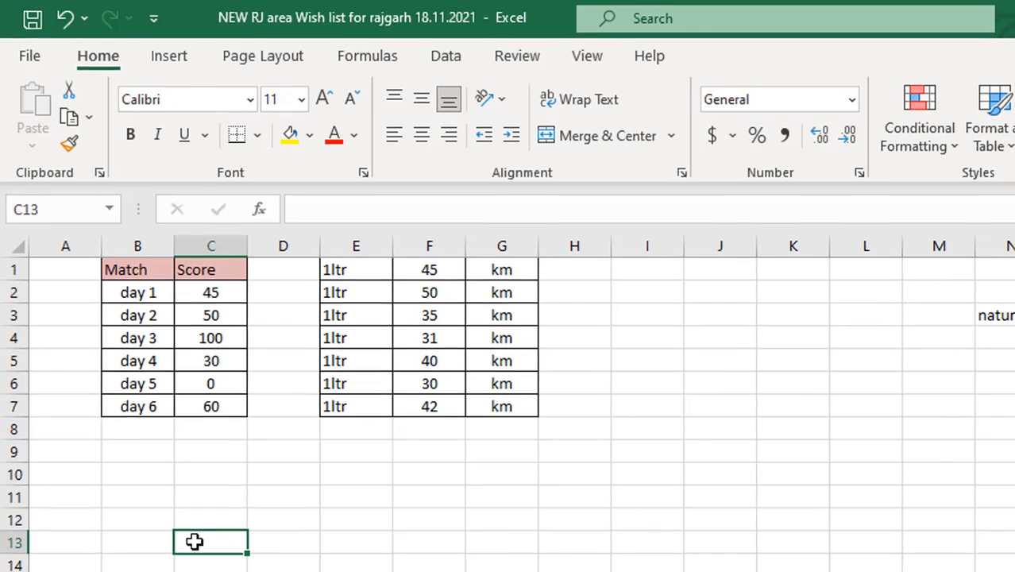
click(149, 472)
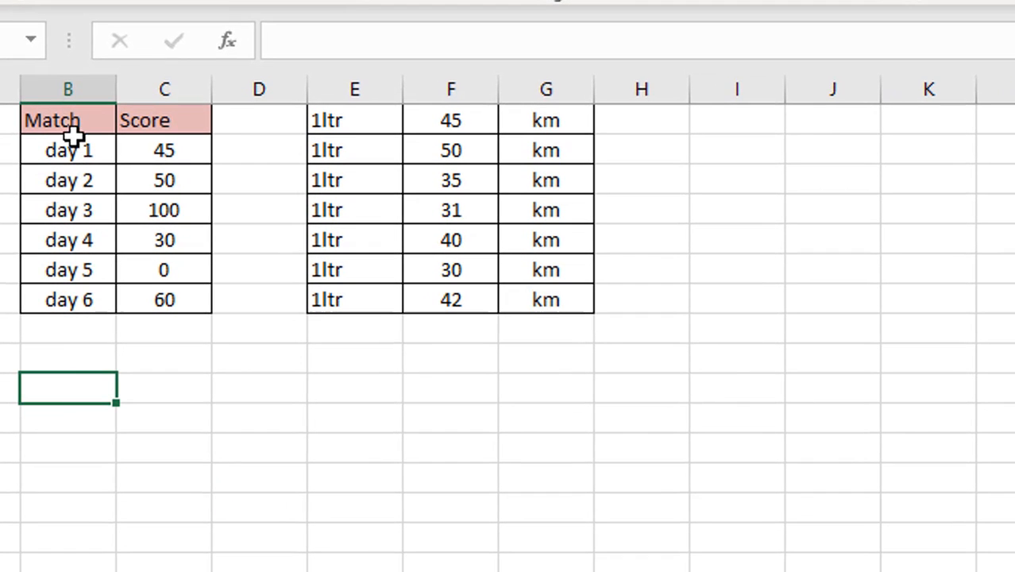
click(73, 92)
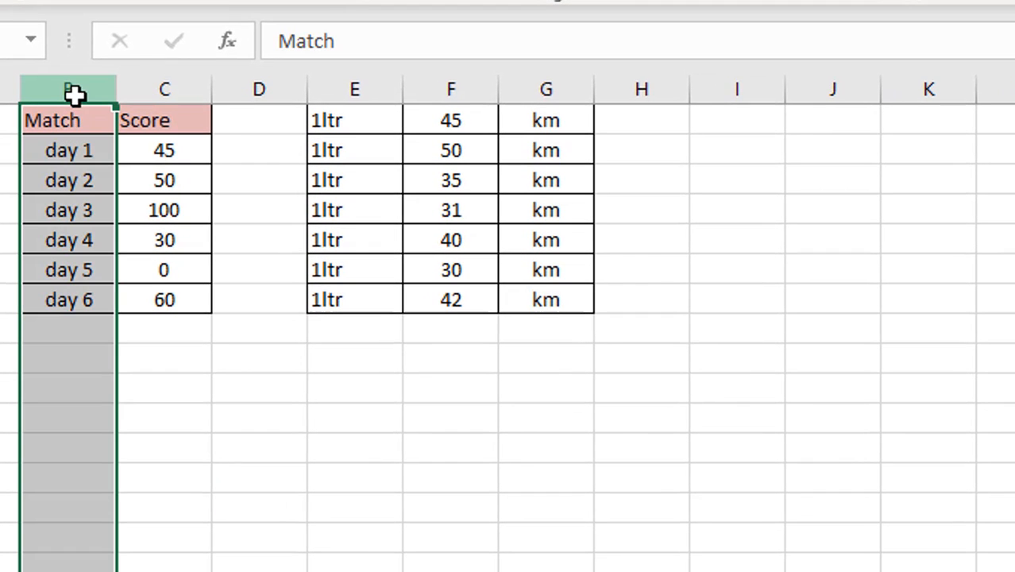
click(158, 94)
click(60, 242)
click(63, 152)
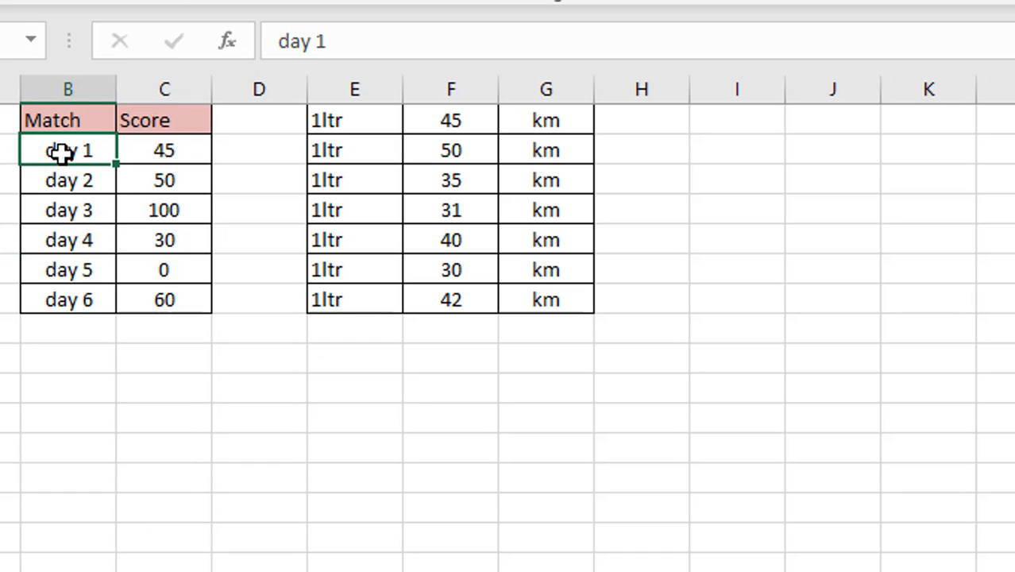
click(80, 182)
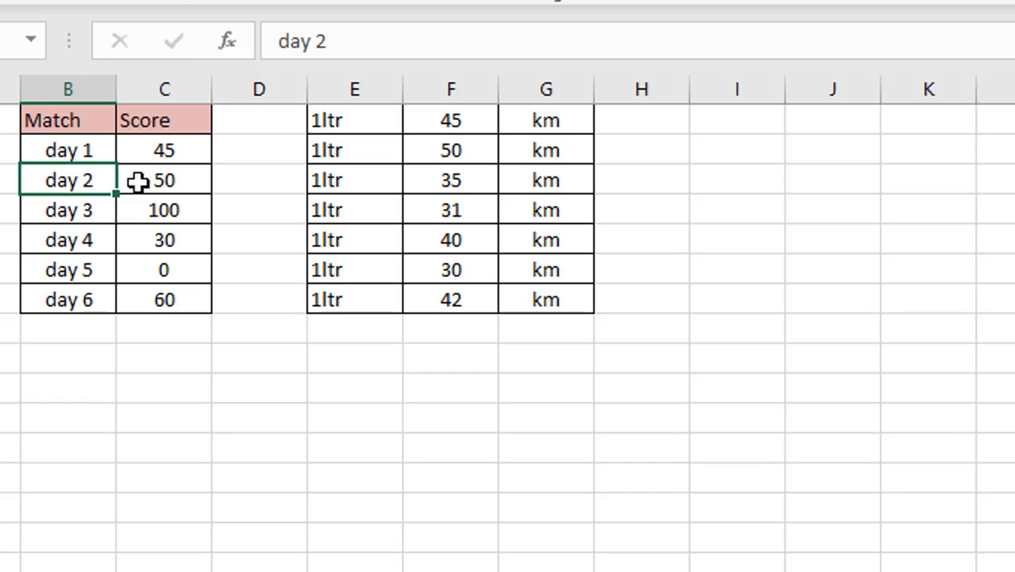
click(170, 182)
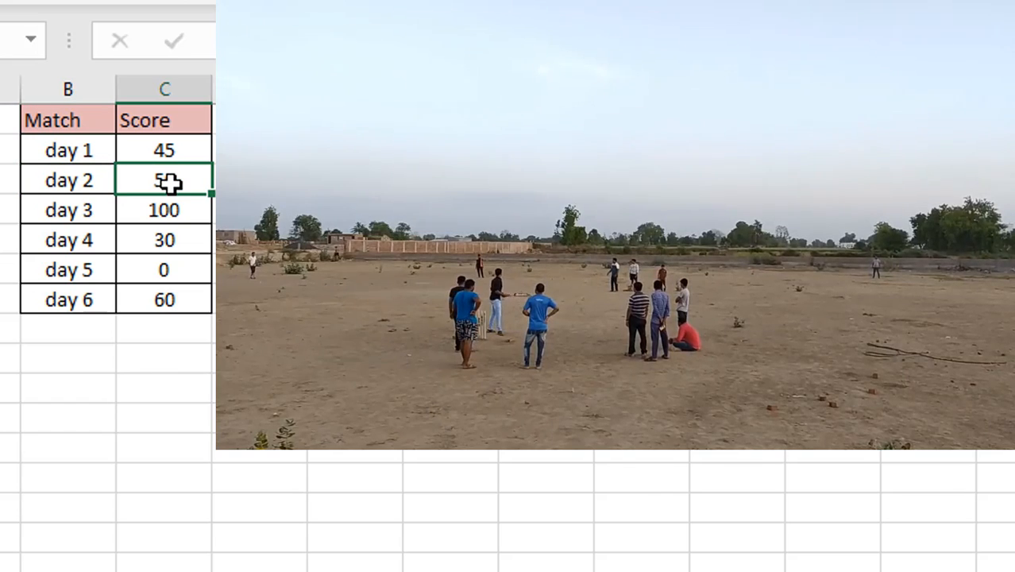
key(Down)
click(61, 301)
click(161, 311)
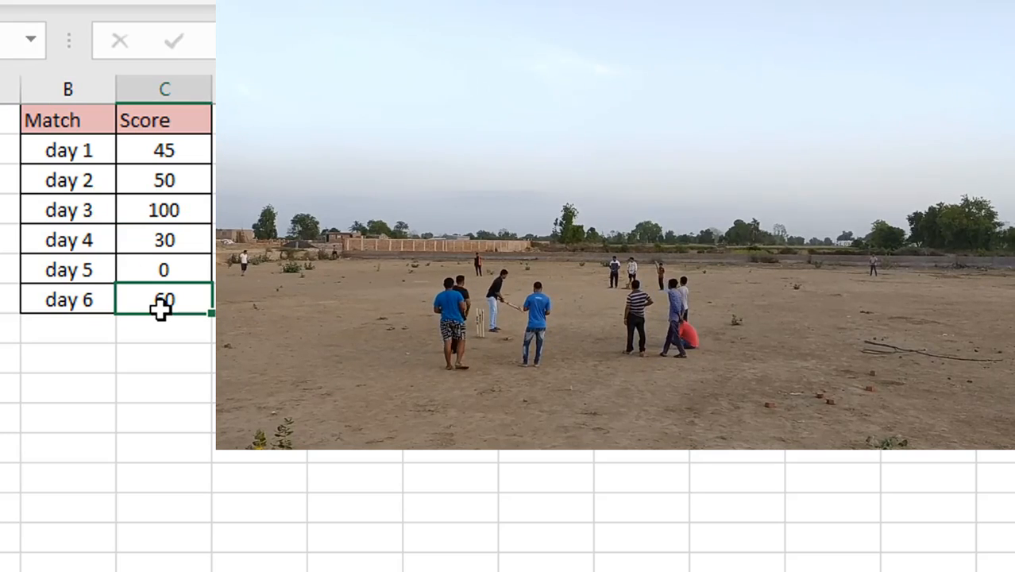
click(148, 379)
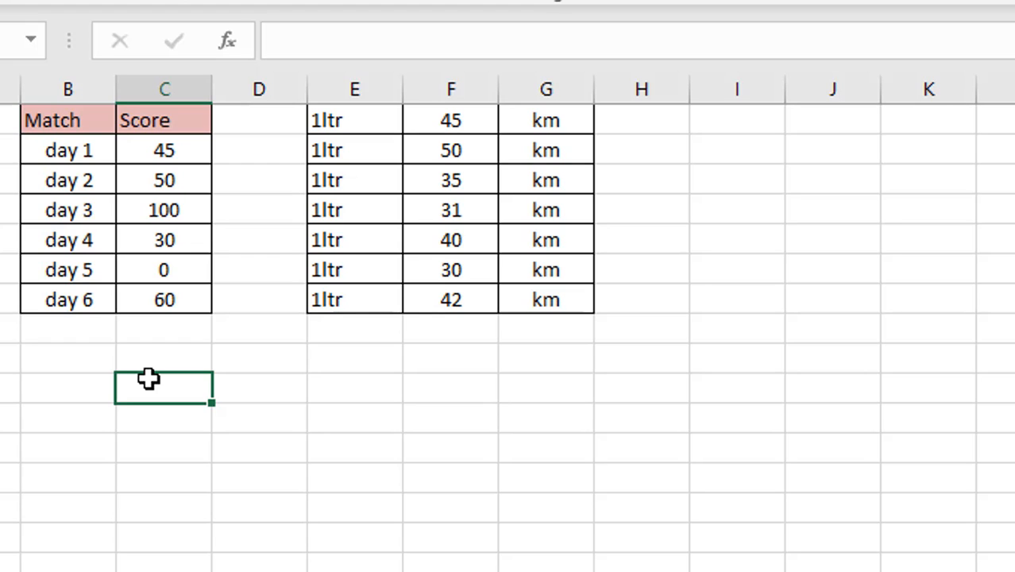
Step: Examine the 1ltr/km table in columns E to G and the daily scores in column C
click(350, 270)
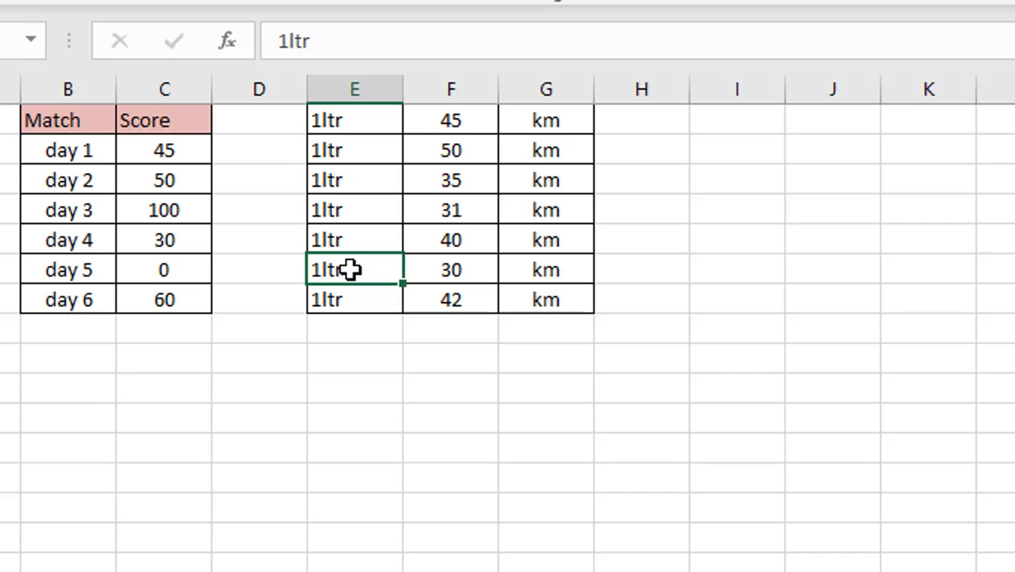
click(348, 443)
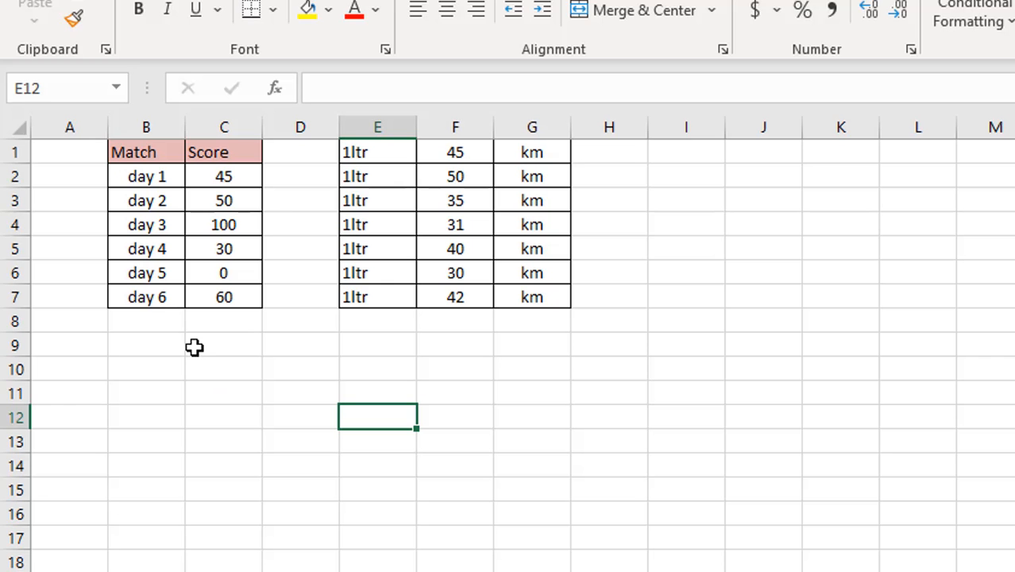
click(195, 346)
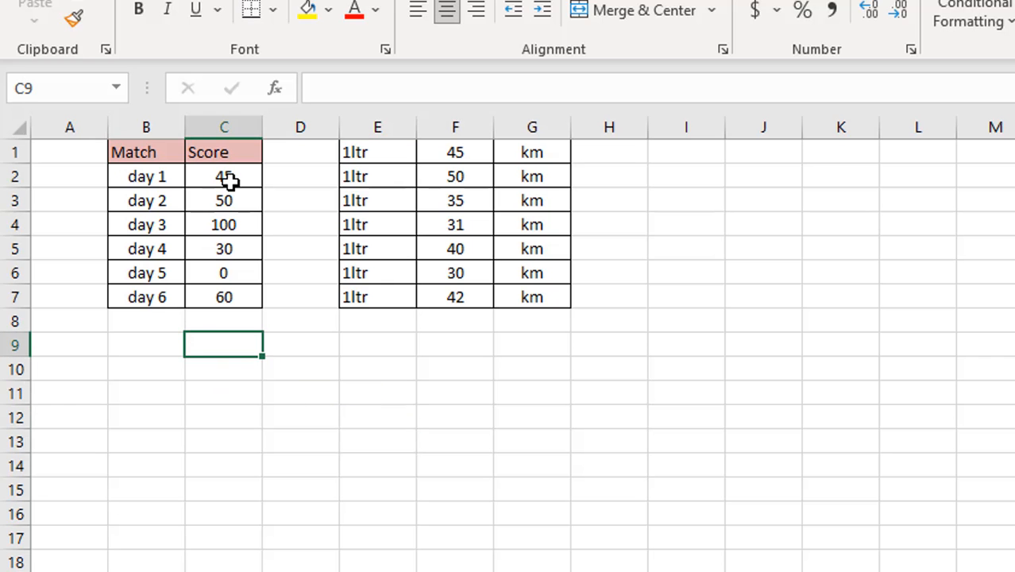
click(227, 239)
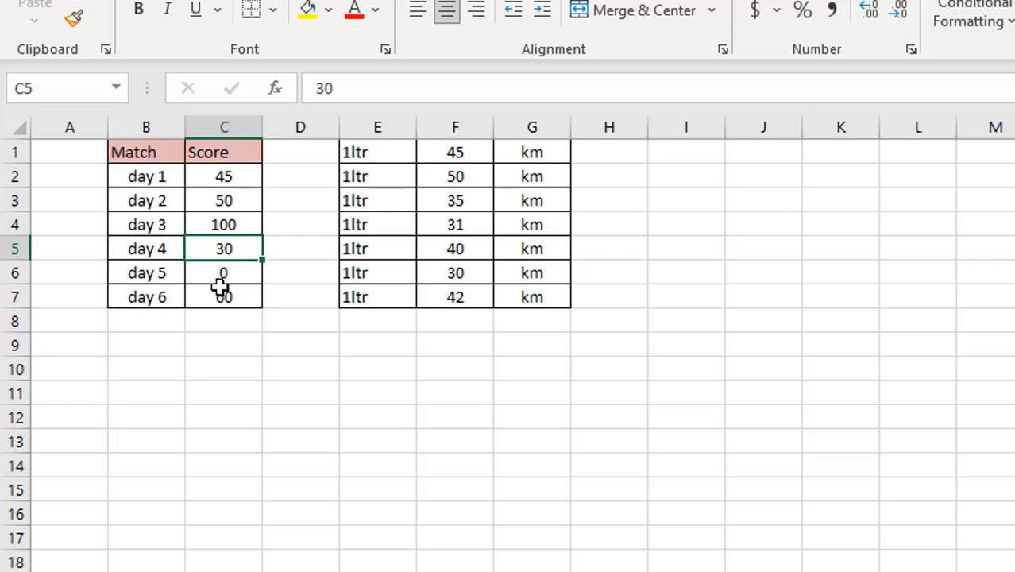
click(220, 287)
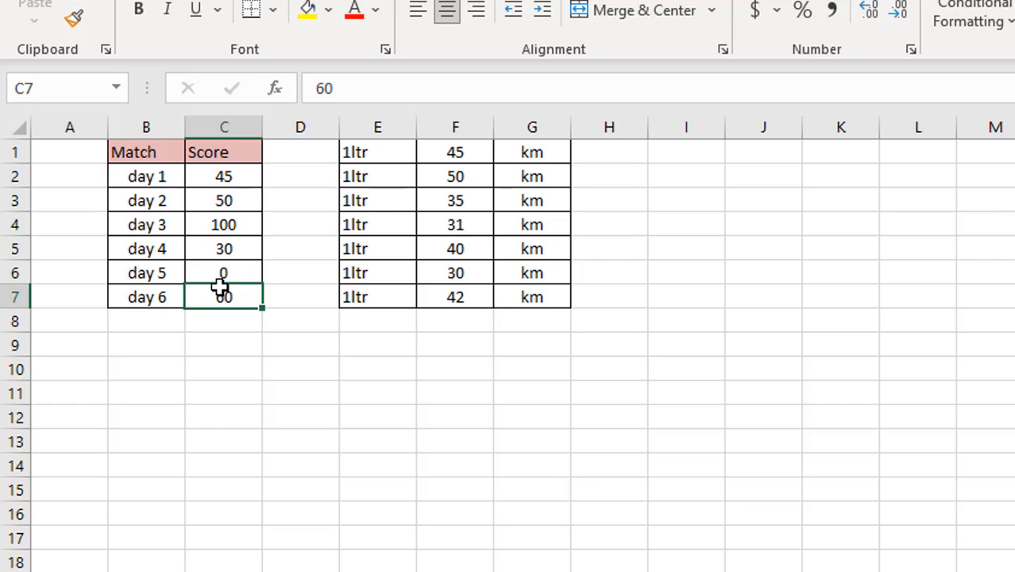
click(216, 341)
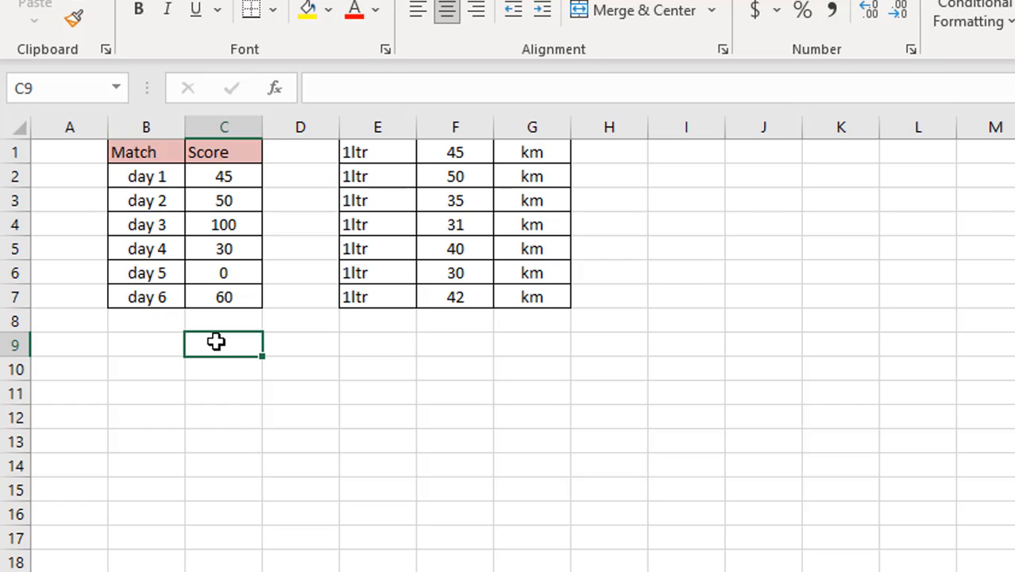
Step: Select the scores in C2:C7 and enter their total, 285, in cell C8
drag(223, 175, 225, 293)
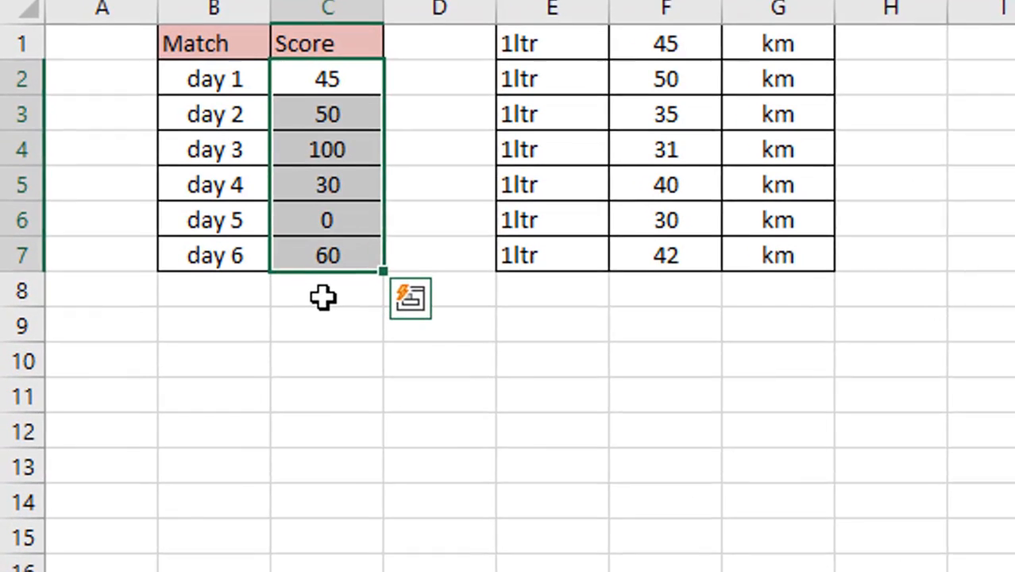
click(221, 325)
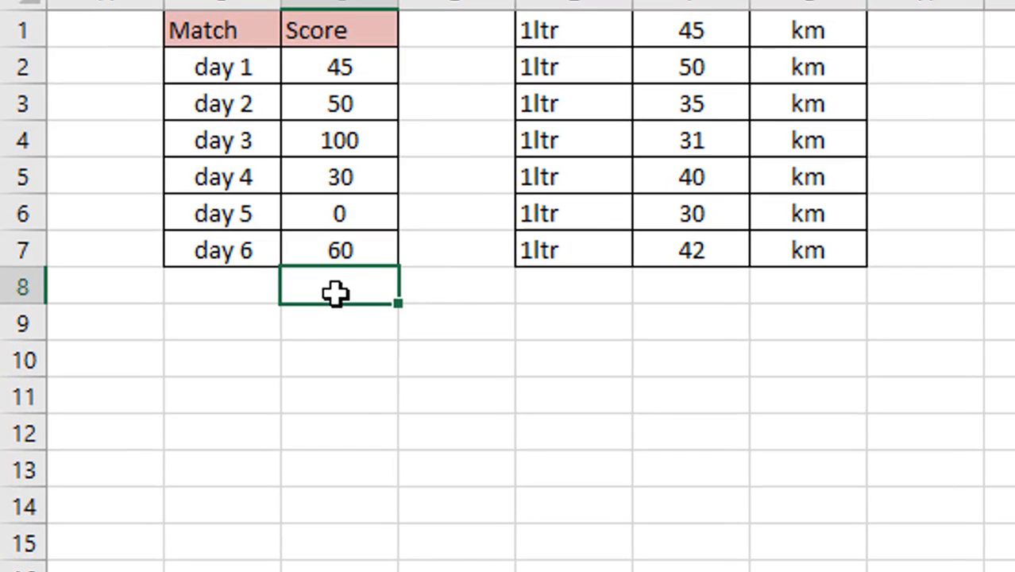
text(285)
click(335, 358)
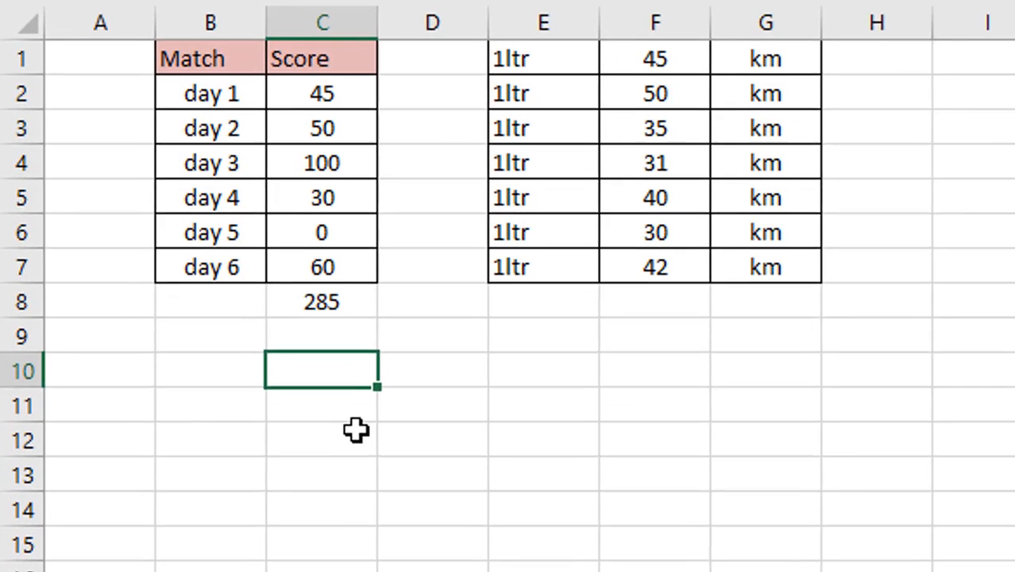
click(381, 419)
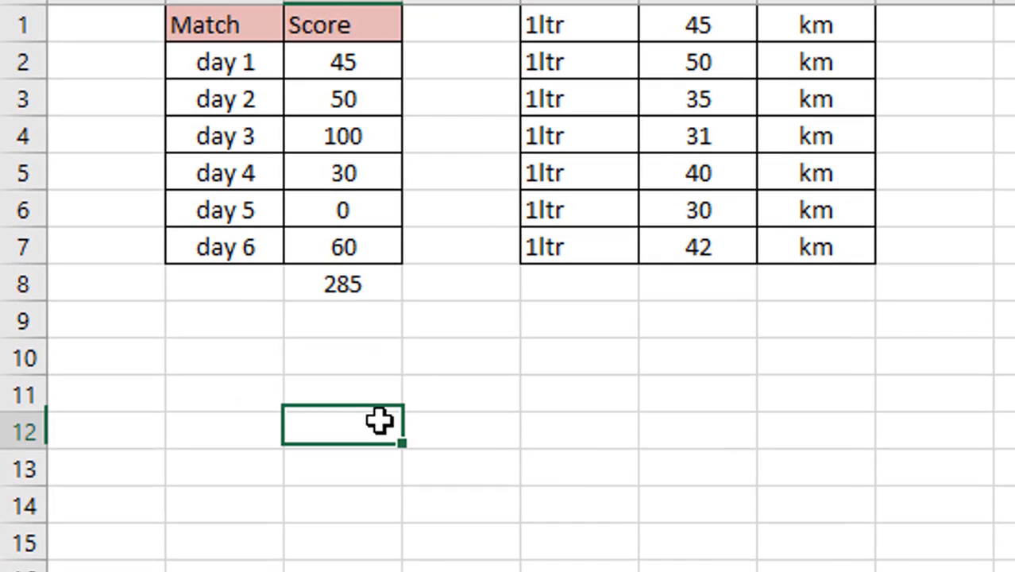
Step: Count the daily scores one by one and enter the number of matches, 6, in cell C9
click(367, 57)
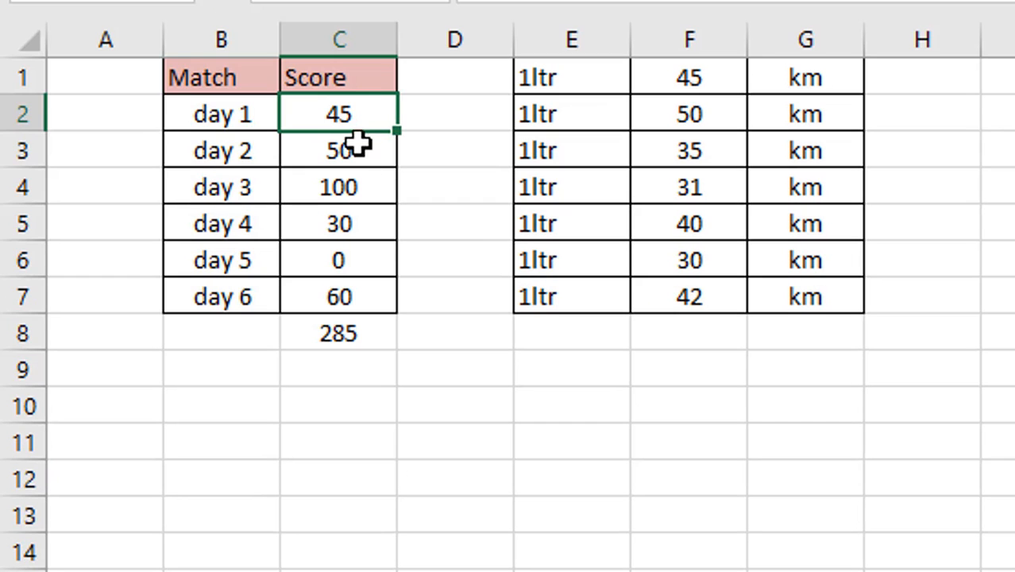
click(363, 100)
click(362, 136)
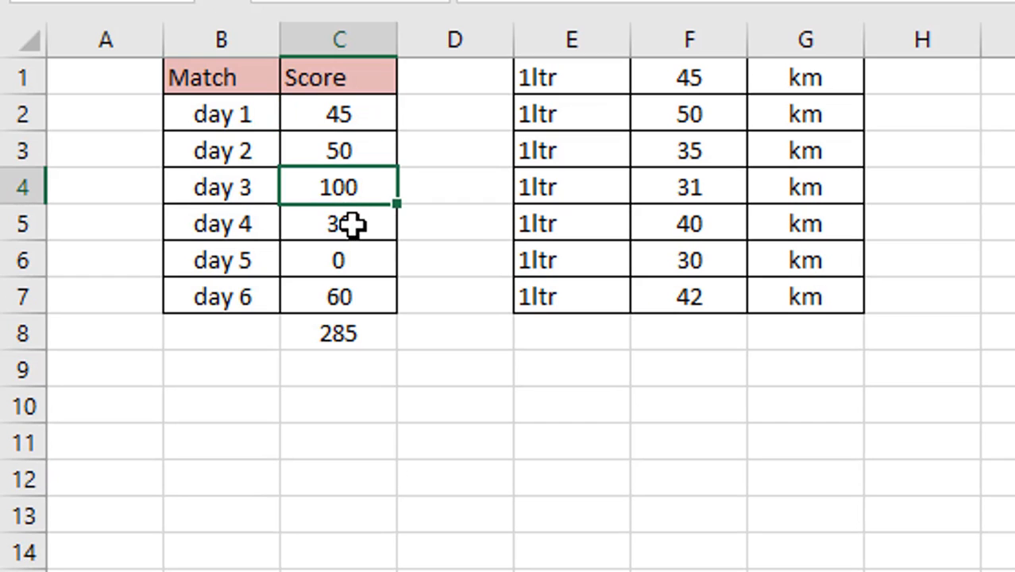
click(358, 225)
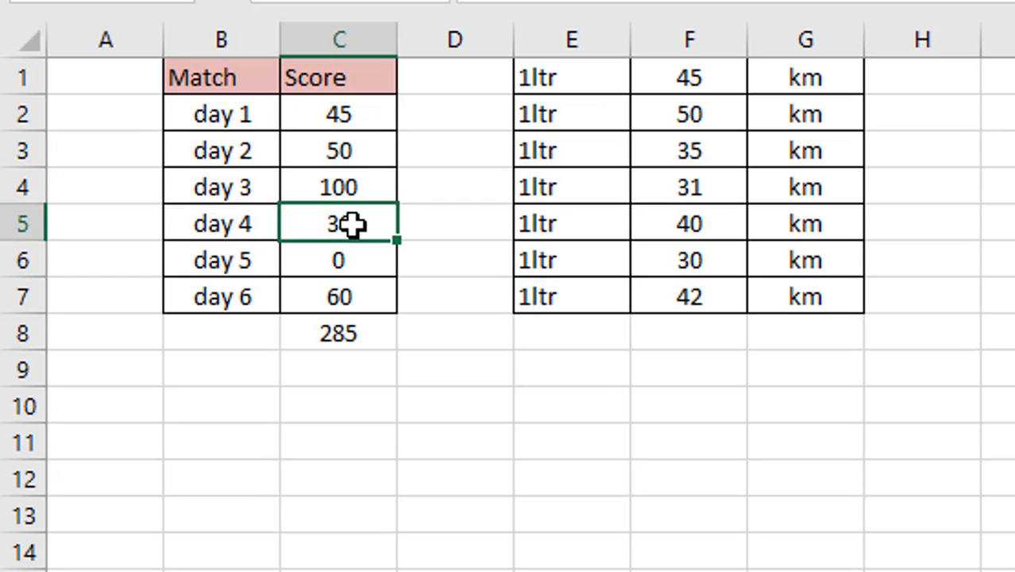
click(346, 295)
click(337, 364)
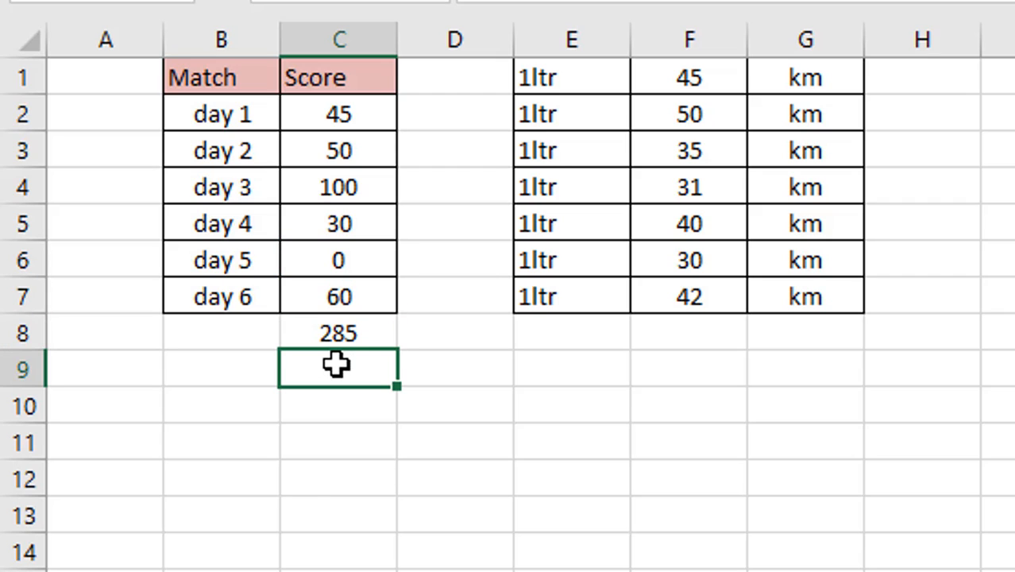
text(6)
click(305, 493)
click(345, 406)
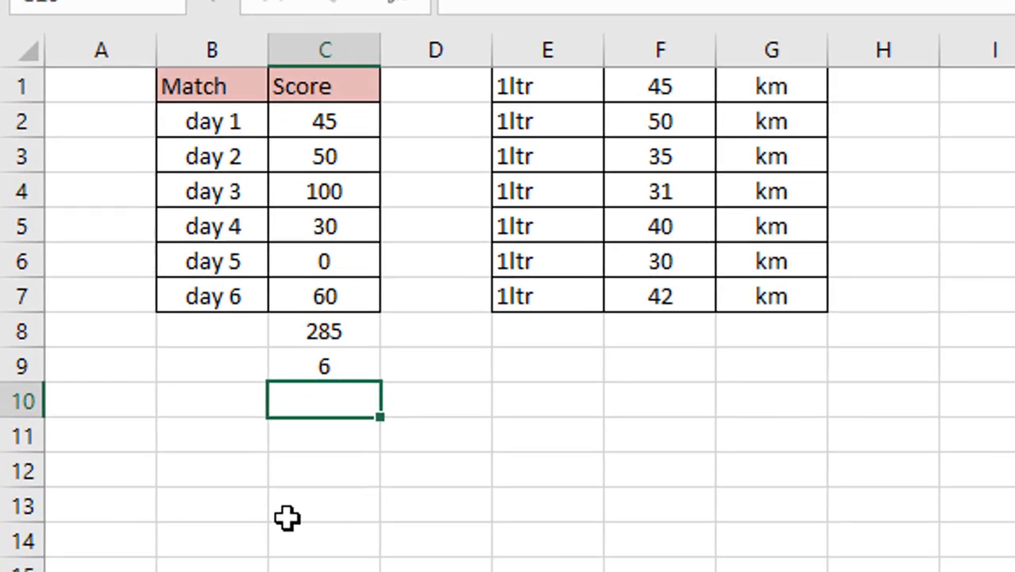
Step: Calculate the average score in cell C10 with the formula =C8/C9
click(234, 439)
click(396, 429)
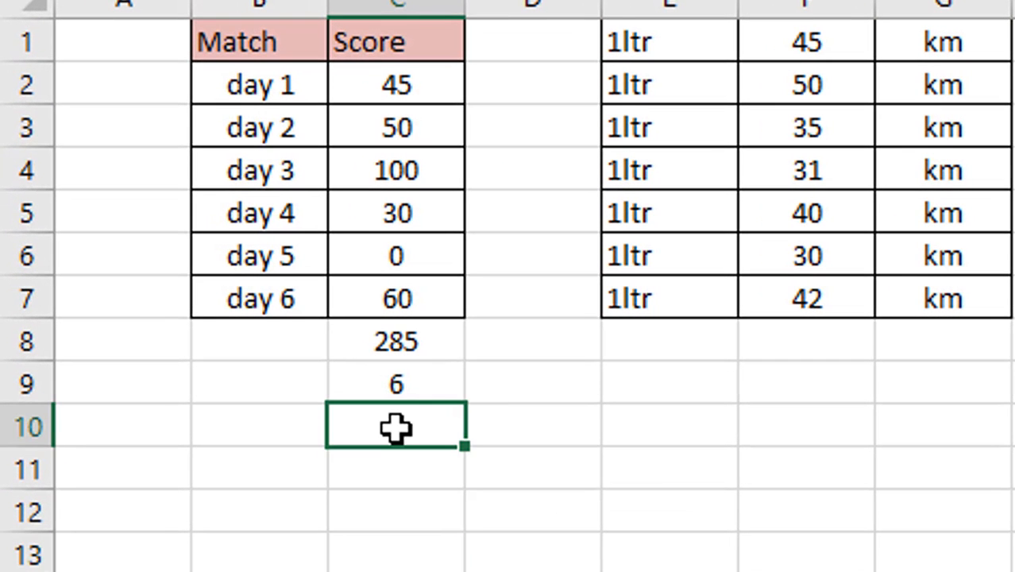
text(=)
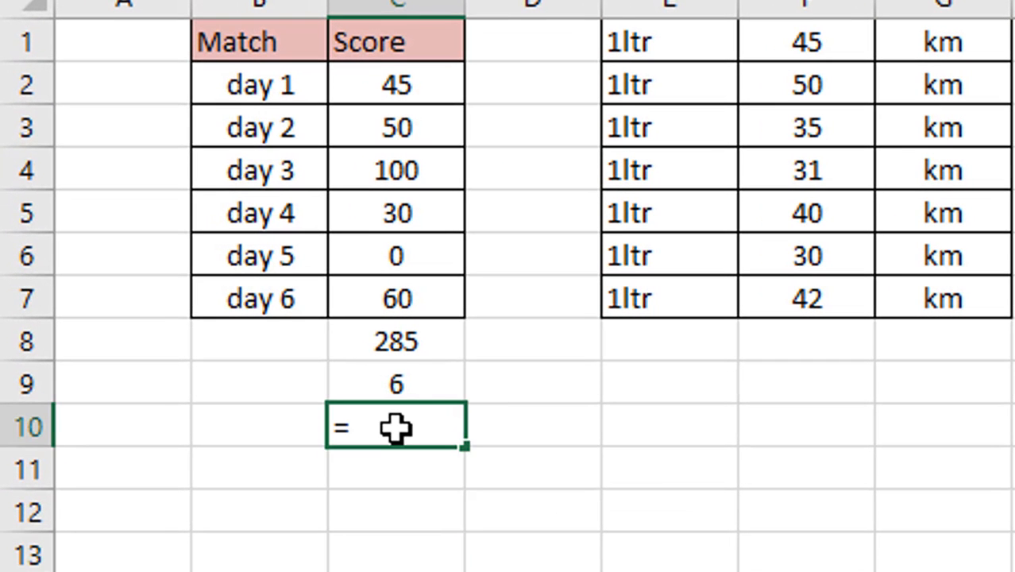
click(389, 340)
text(/)
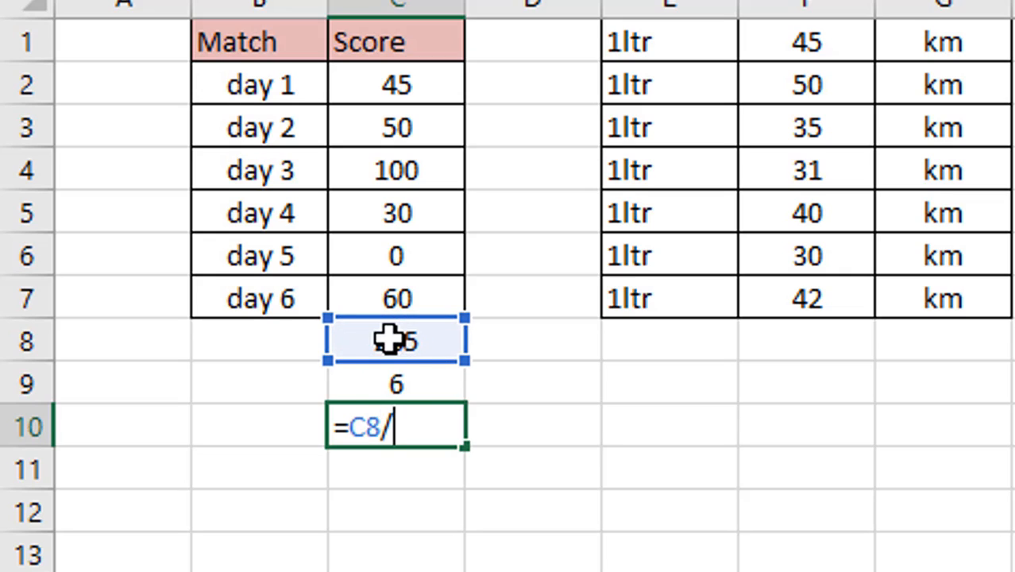
click(402, 382)
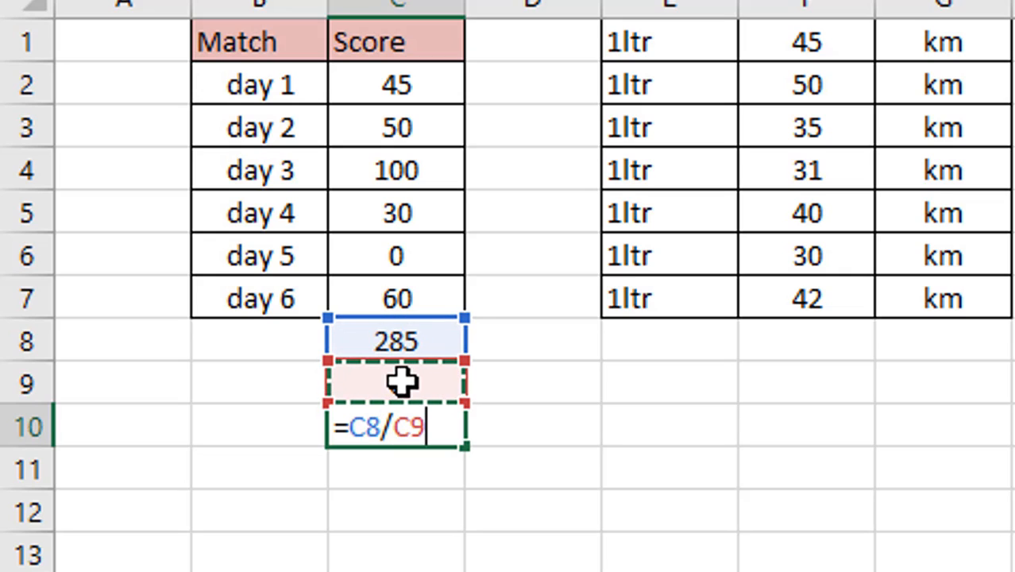
key(Return)
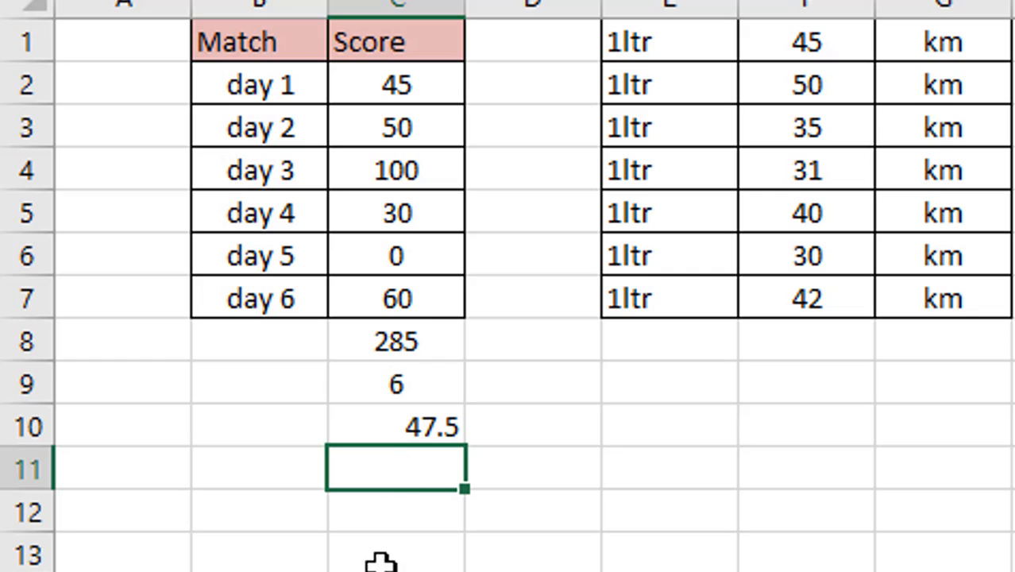
key(Down)
key(Down)
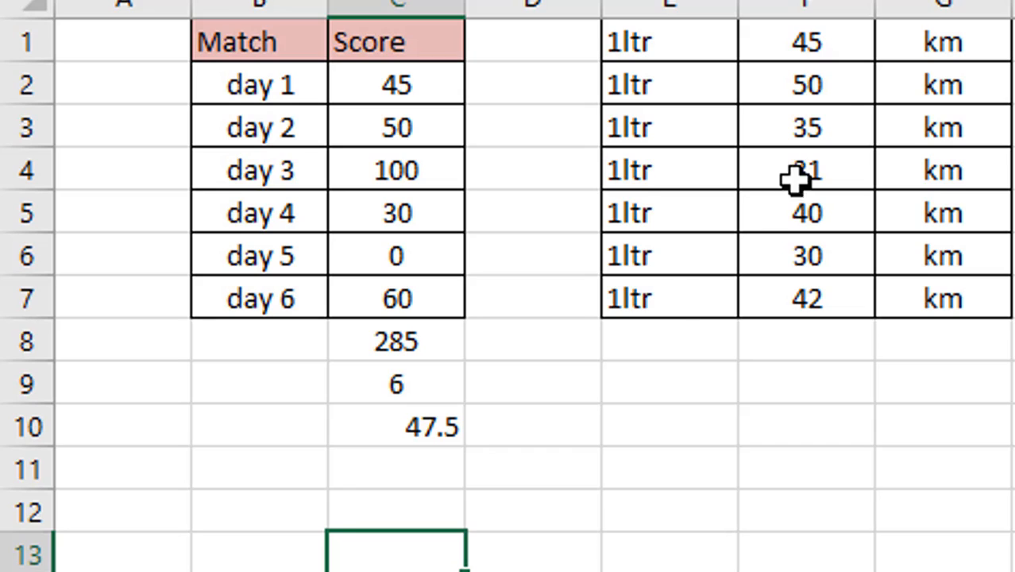
Step: Calculate the average kilometres per litre in cell F8 with the formula =SUM(F1:F7)/COUNT(F1:F7)
click(791, 347)
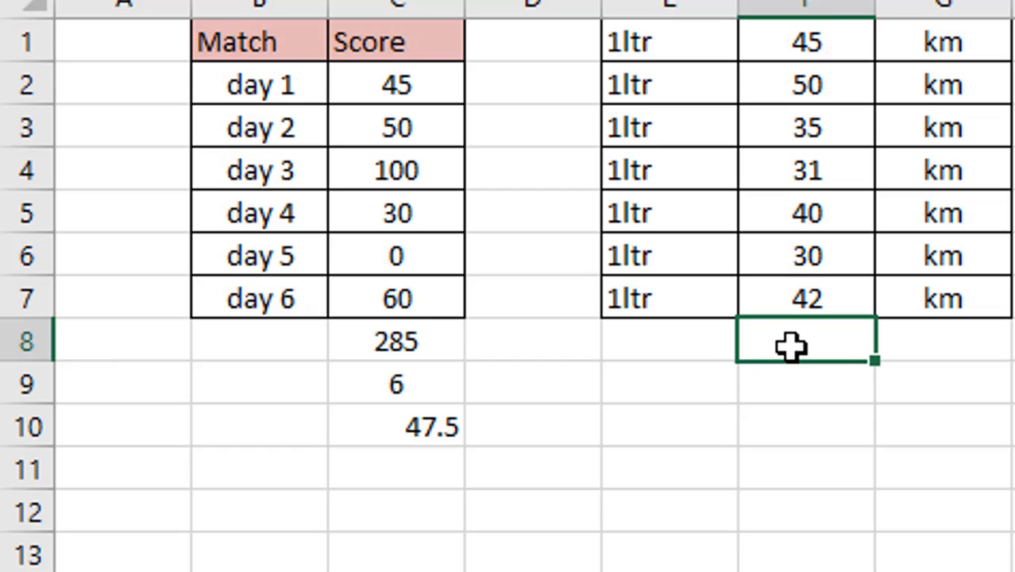
text(=su)
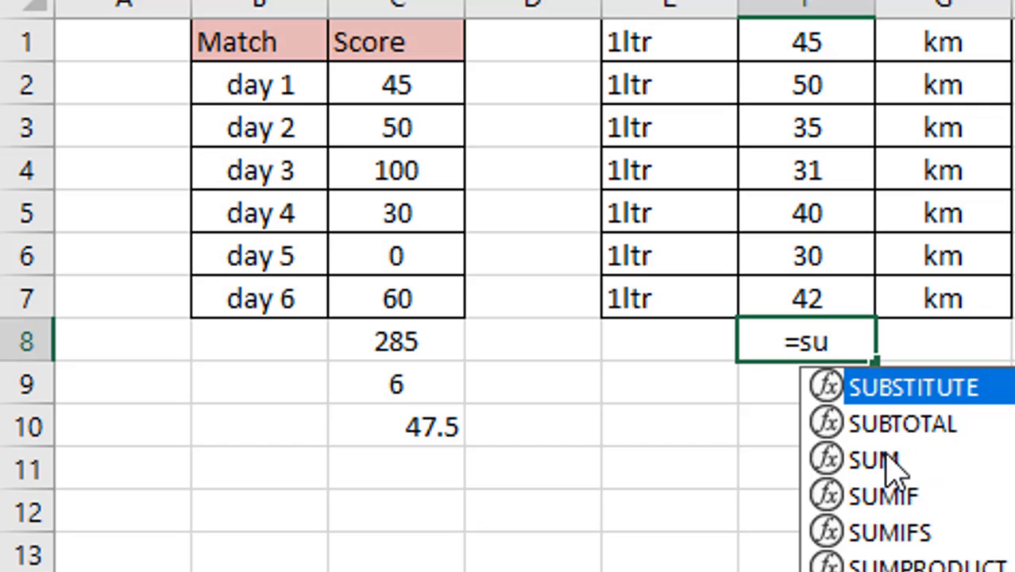
double_click(822, 460)
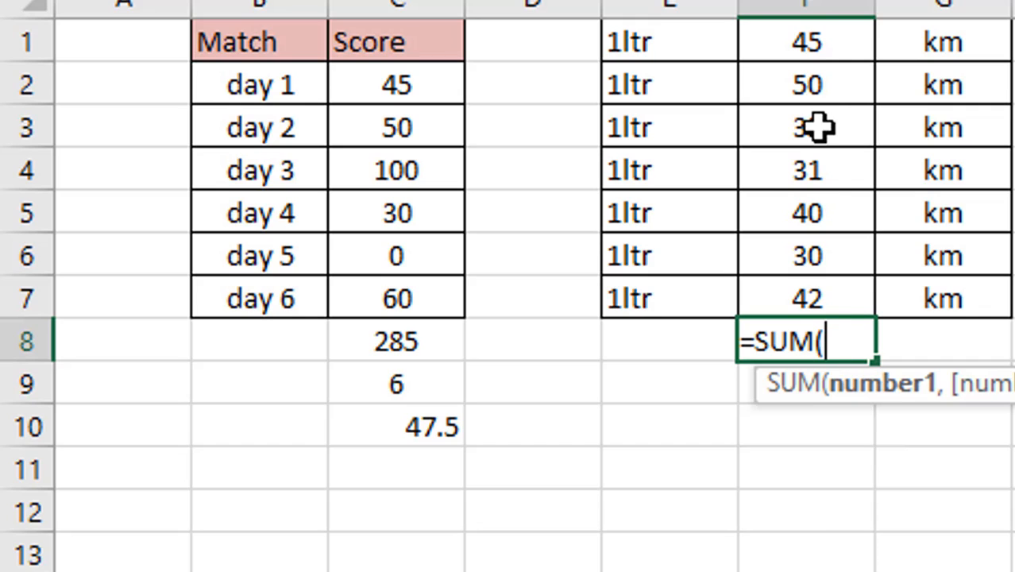
click(810, 53)
drag(810, 58, 817, 289)
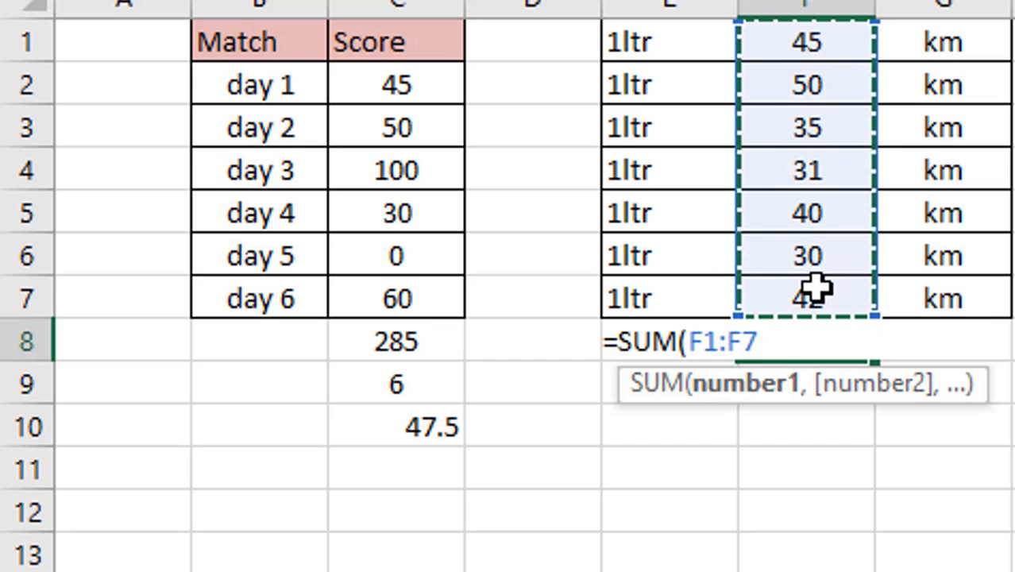
text())
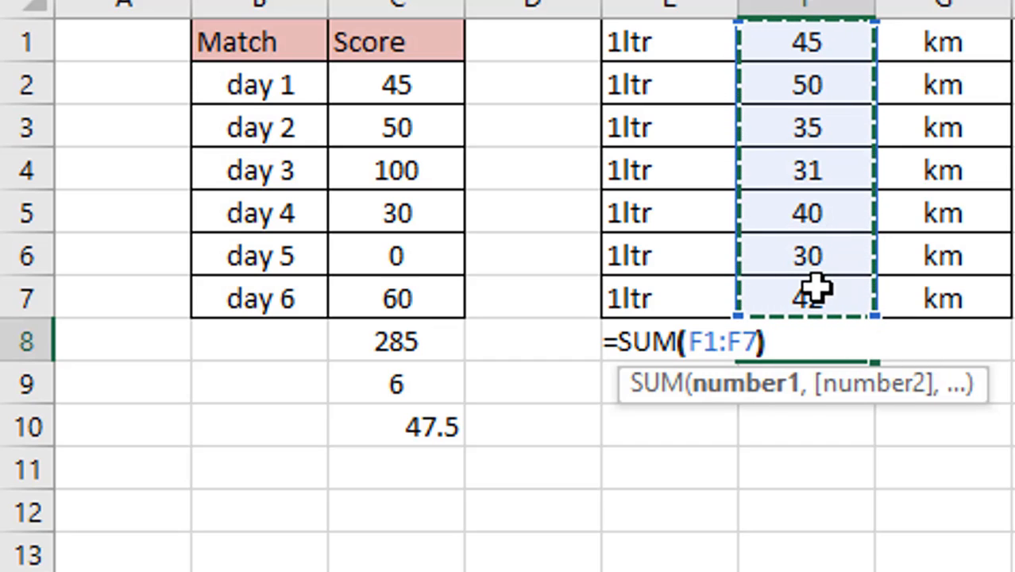
text(/)
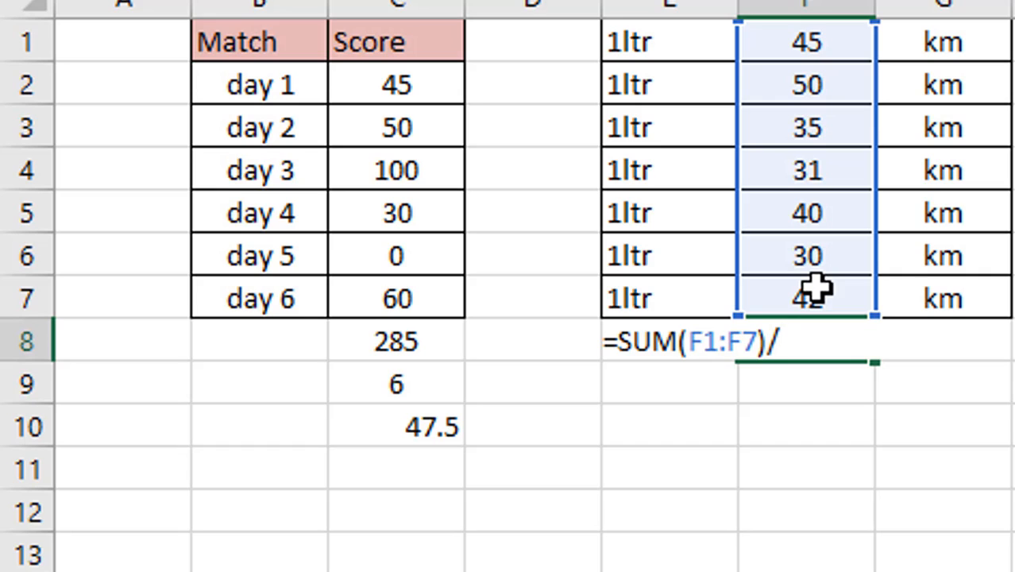
text(cou)
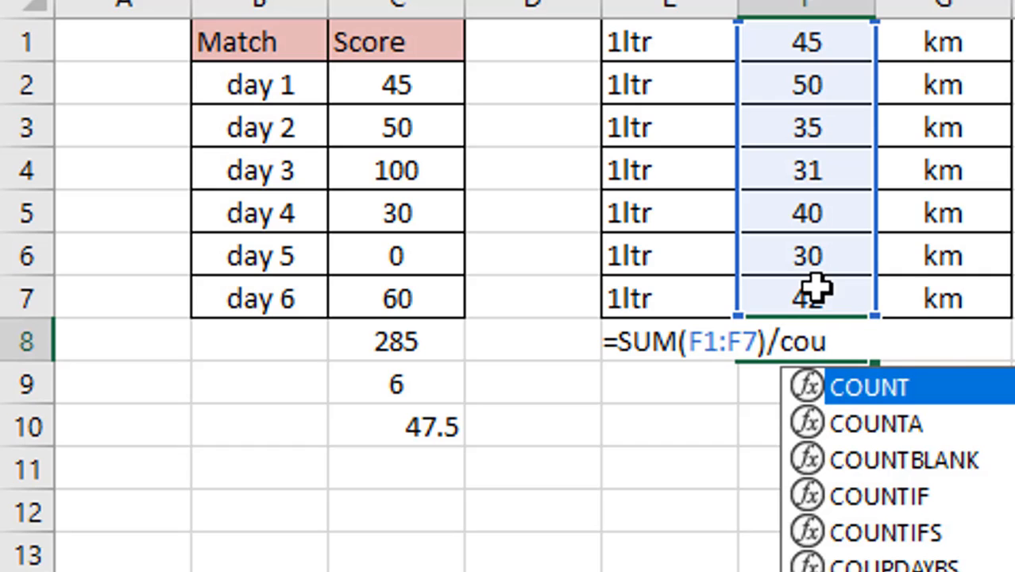
double_click(941, 389)
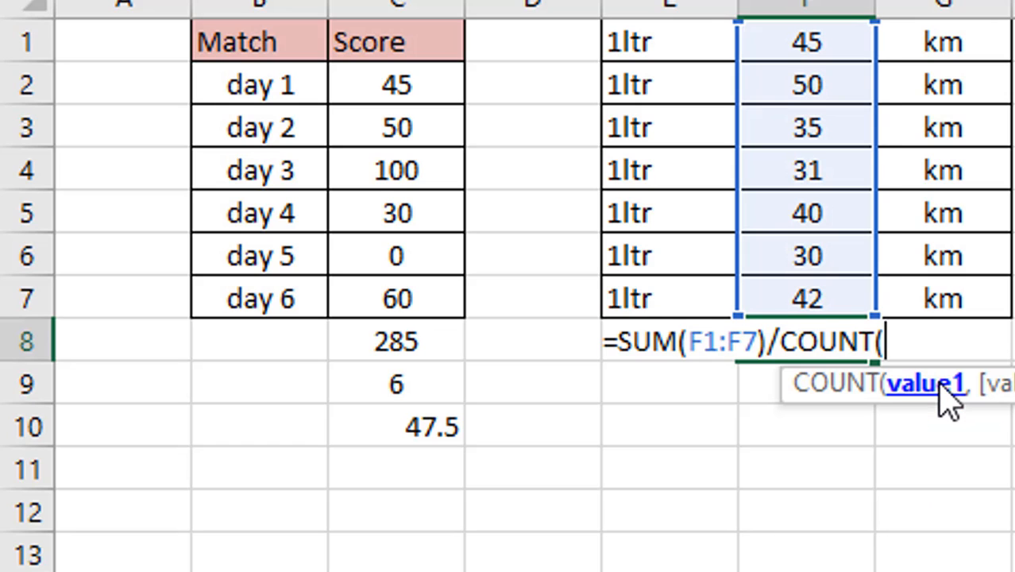
drag(814, 41, 821, 289)
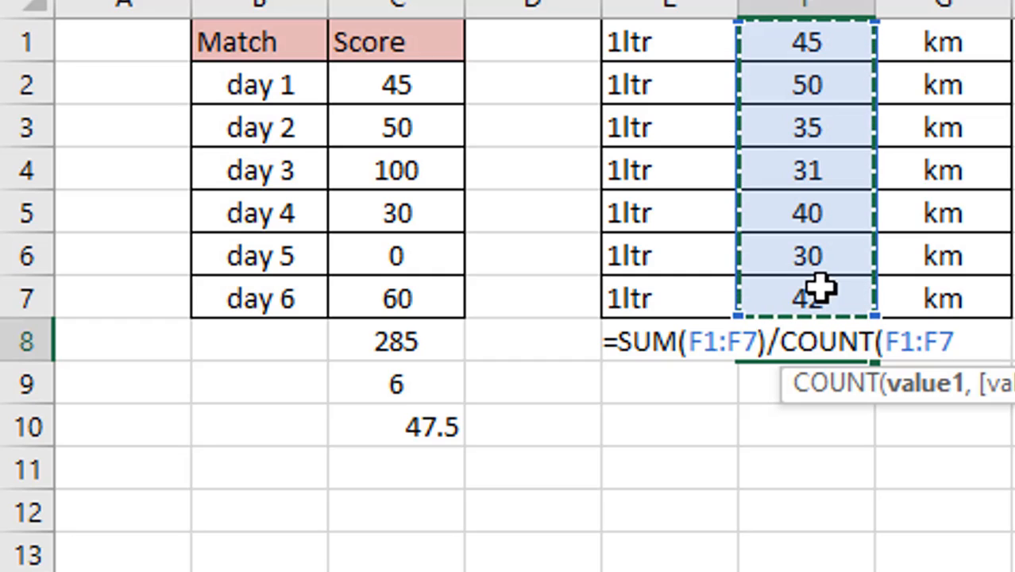
text())
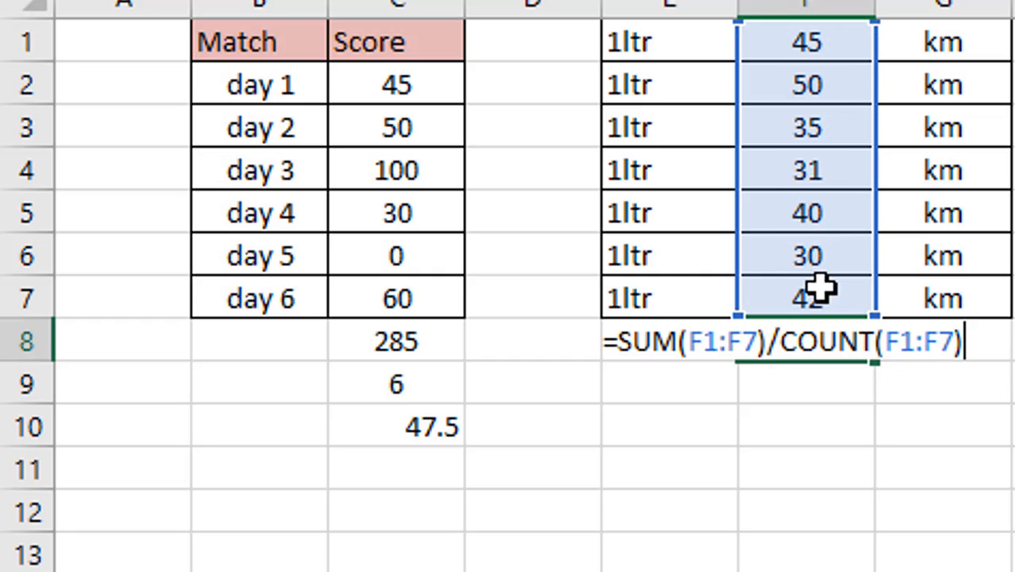
key(Return)
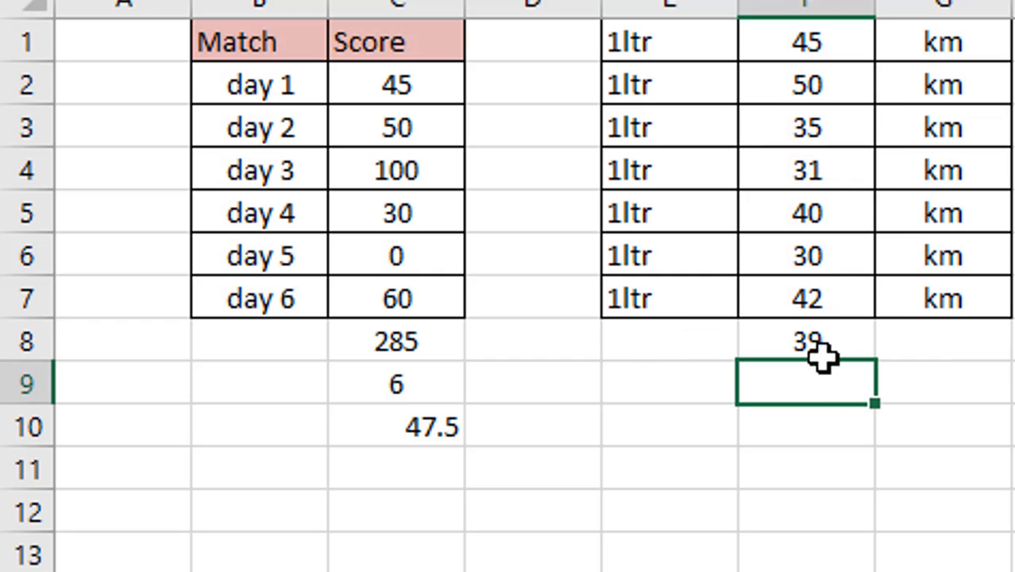
Step: Calculate the same kilometre average in cell F10 with the formula =AVERAGE(F1:F7)
click(827, 437)
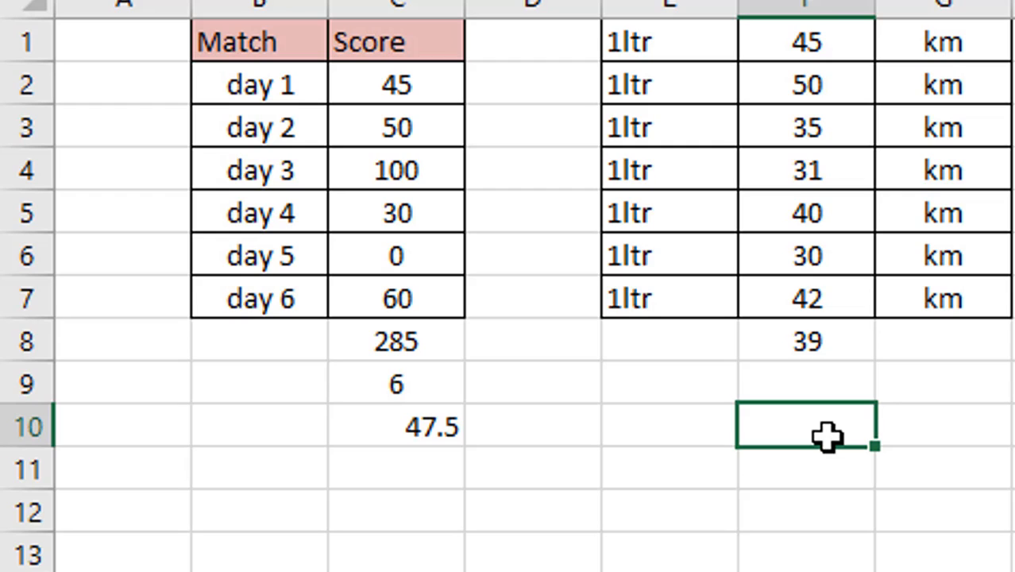
click(816, 186)
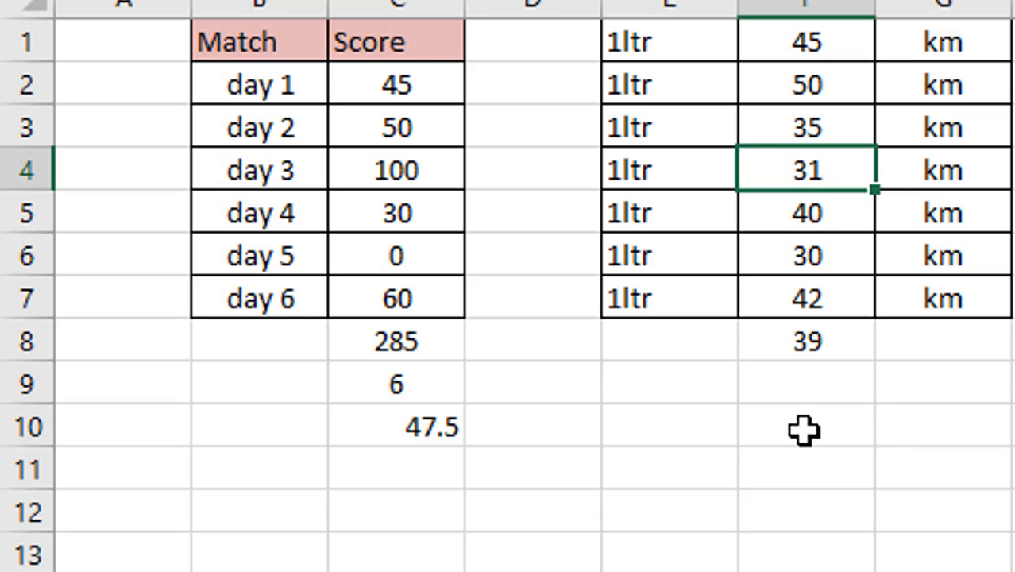
click(805, 431)
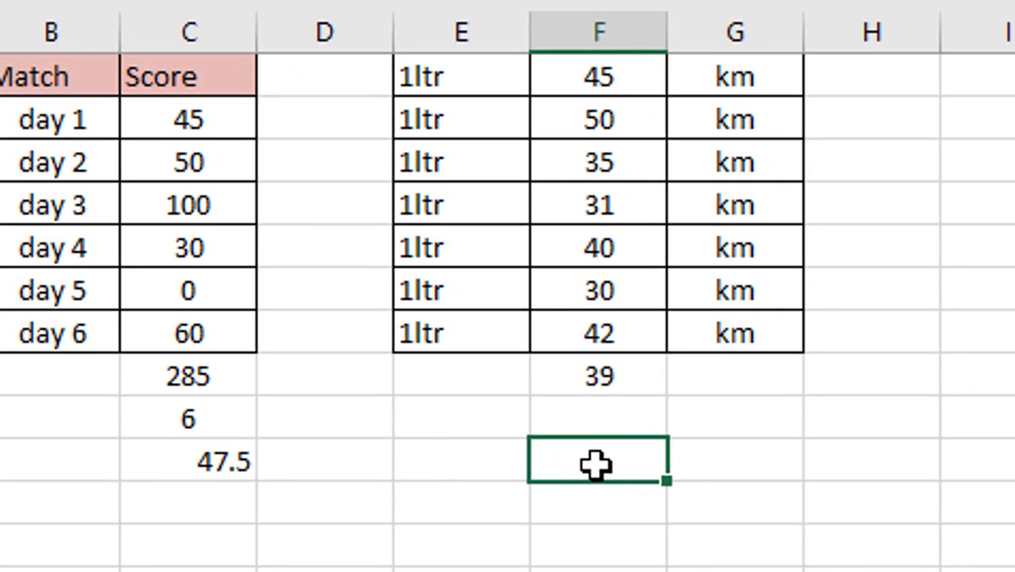
text(=aver)
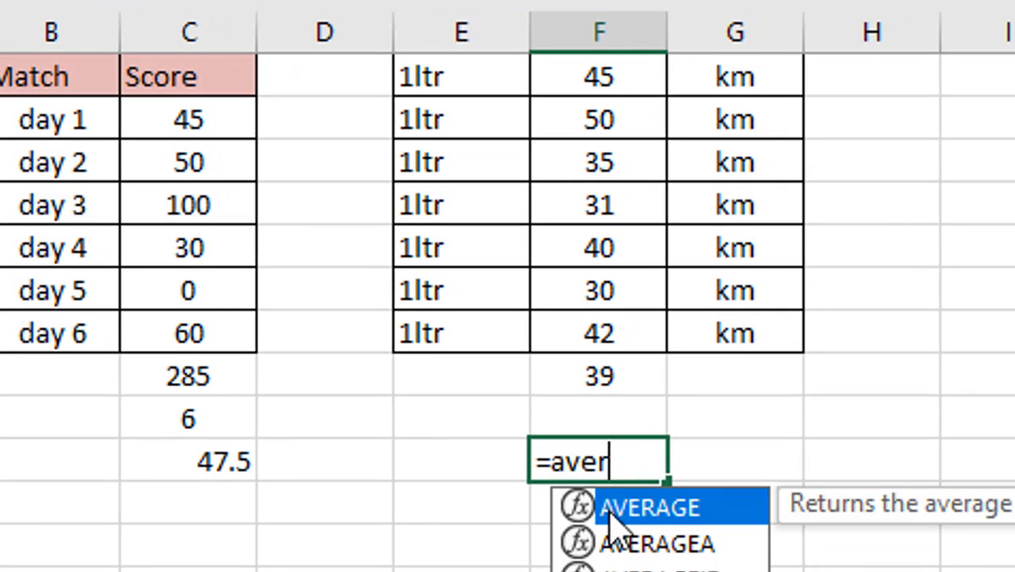
double_click(625, 510)
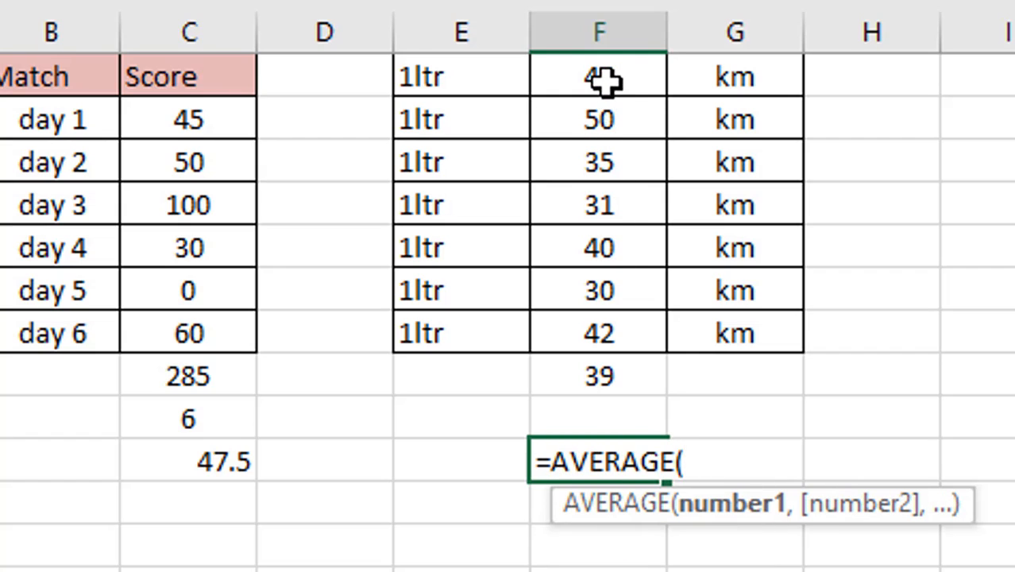
drag(607, 82, 608, 324)
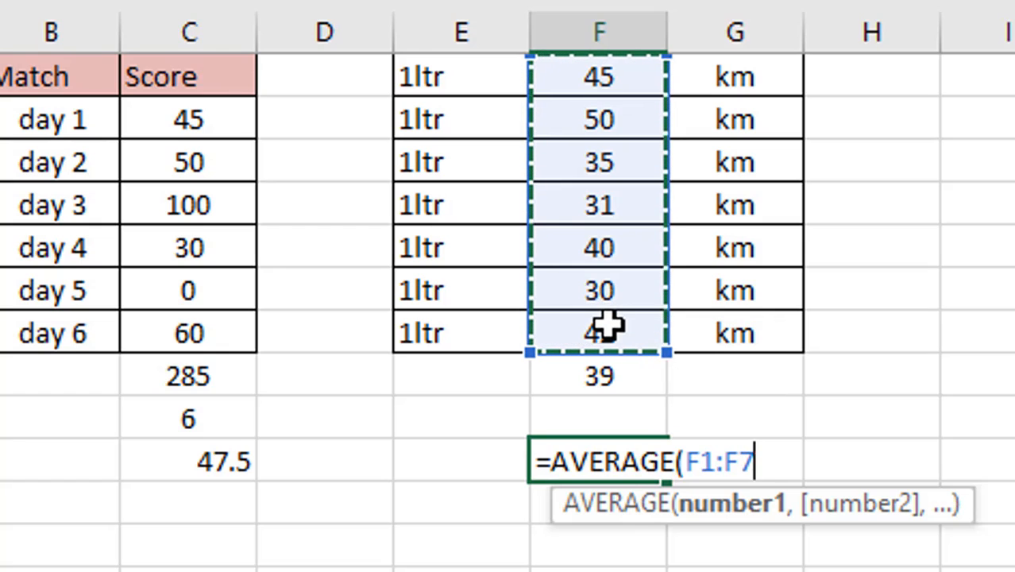
text())
key(Return)
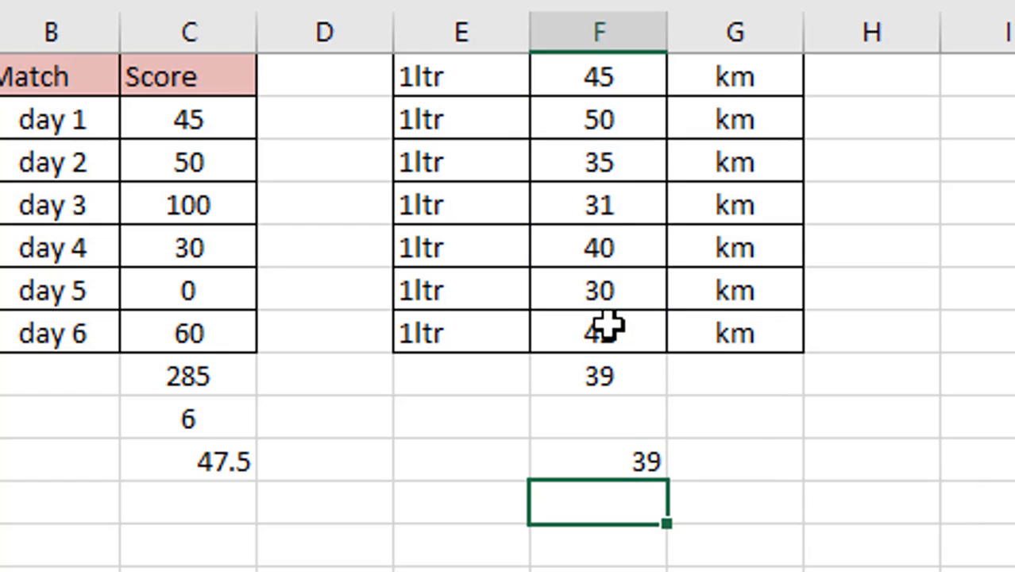
Step: Compare the results of the two average formulas in cells F8 and F10
click(605, 469)
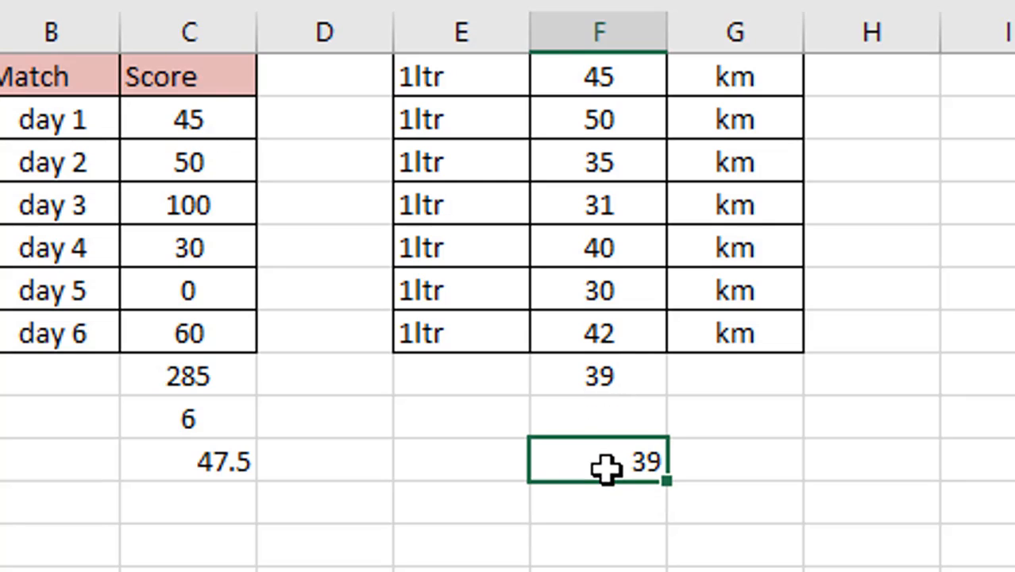
click(634, 378)
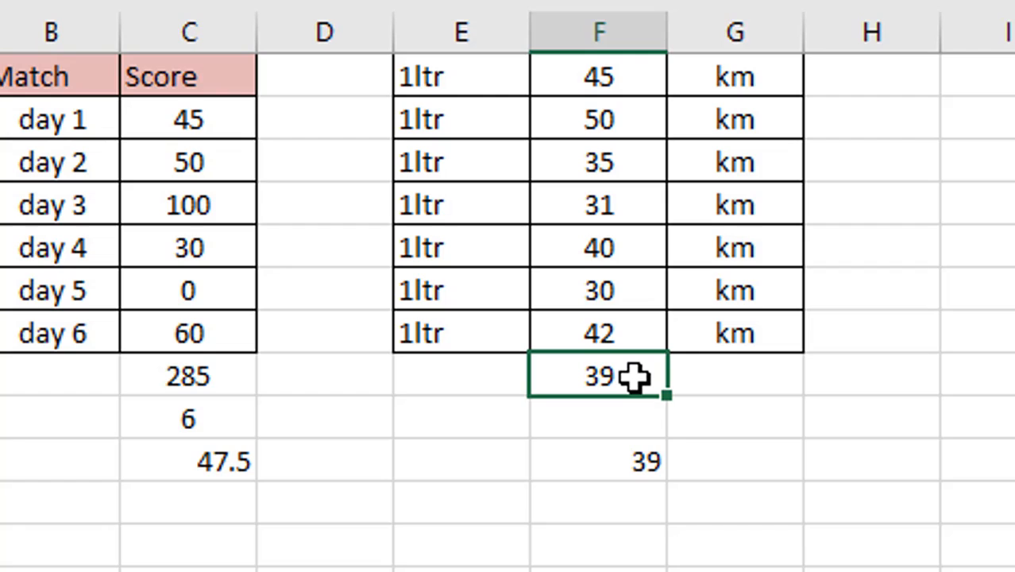
click(618, 477)
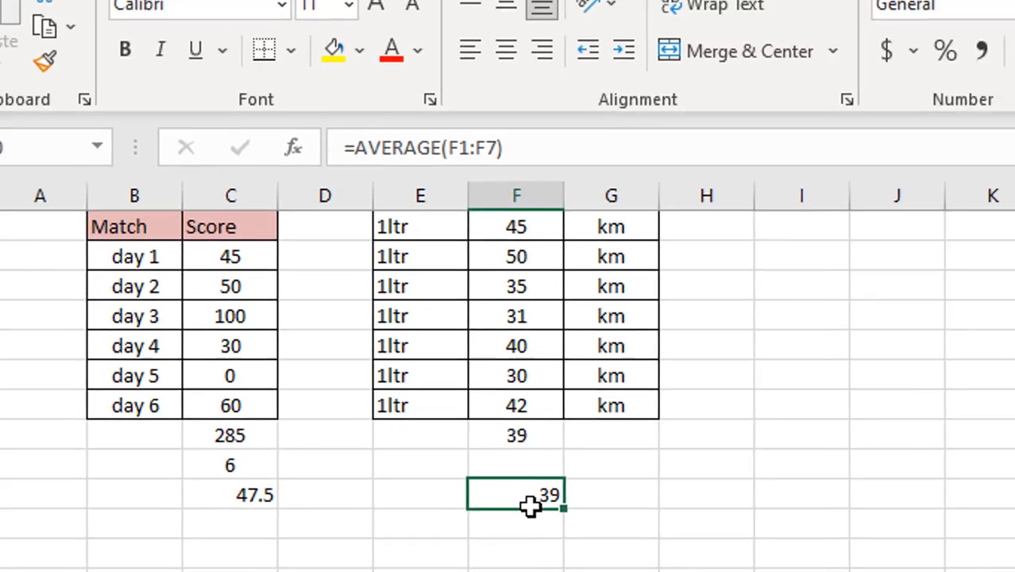
click(766, 499)
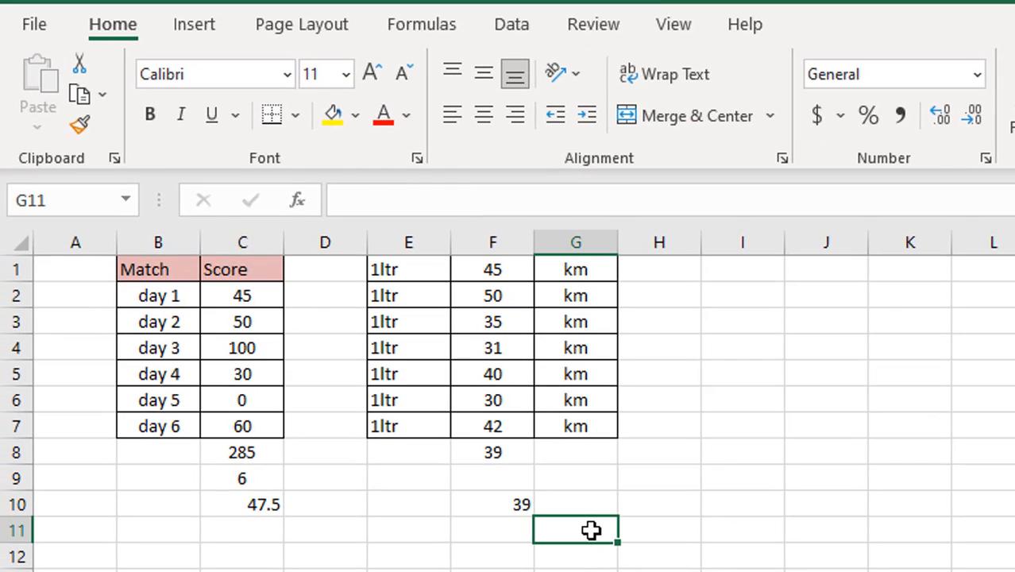
click(562, 475)
click(548, 557)
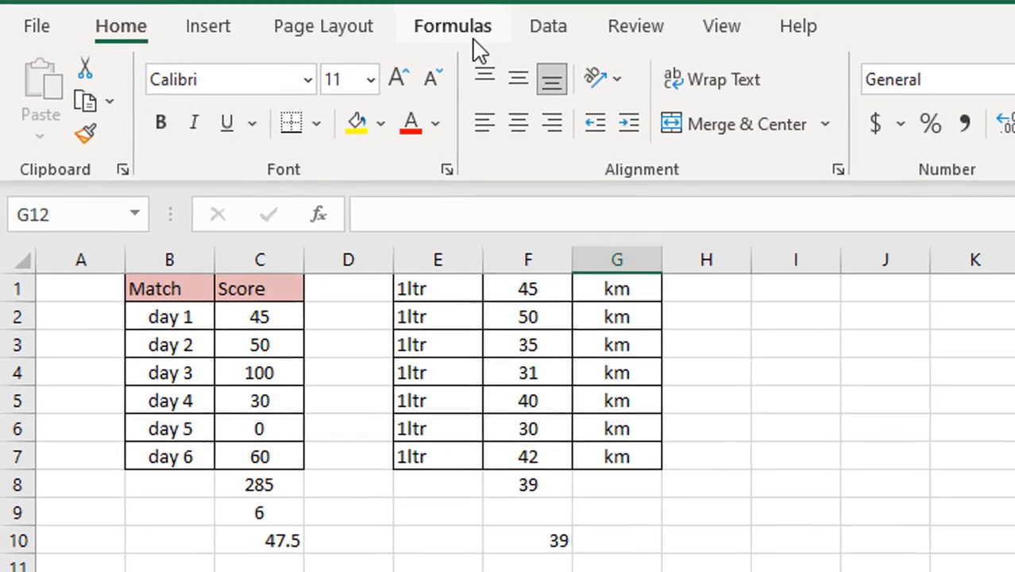
Step: Examine where the average function is offered among the AutoSum options and the Statistical functions, without inserting it
click(437, 30)
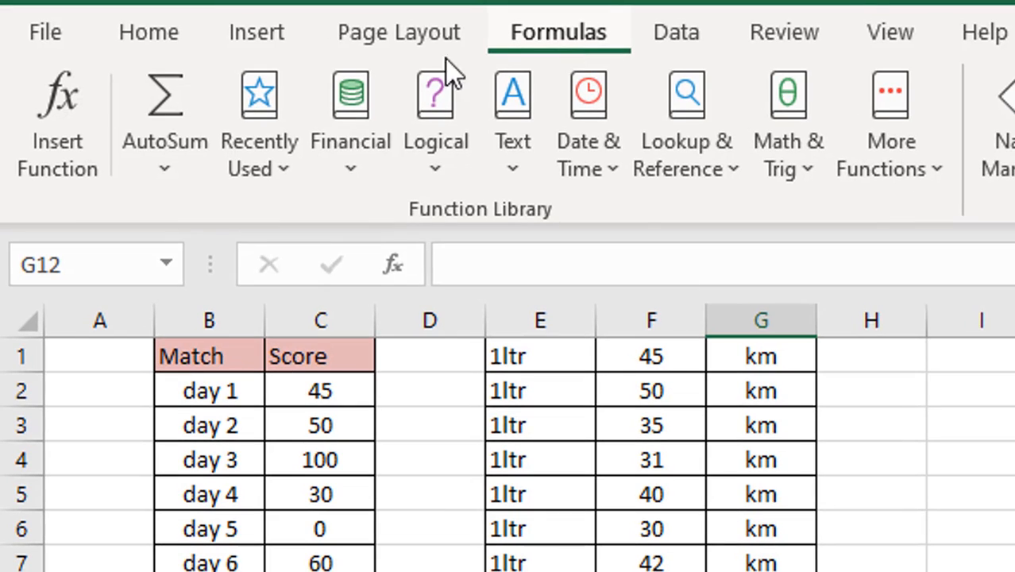
click(170, 164)
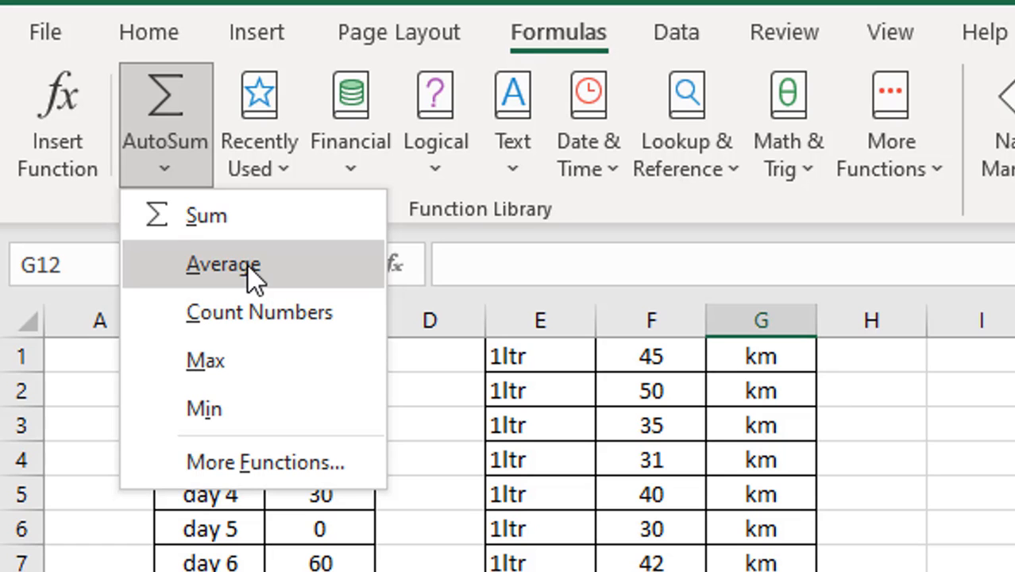
click(1001, 485)
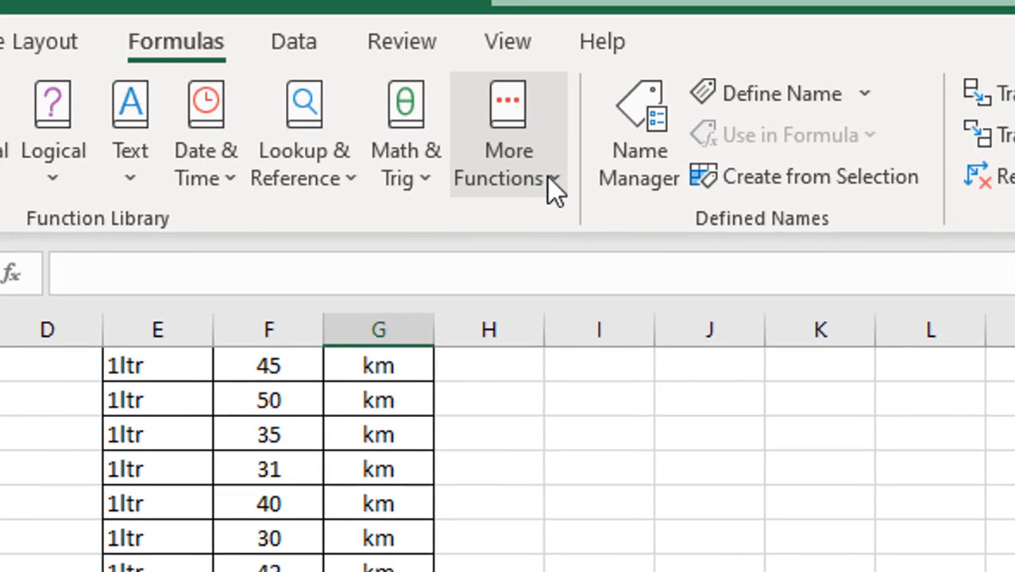
click(549, 179)
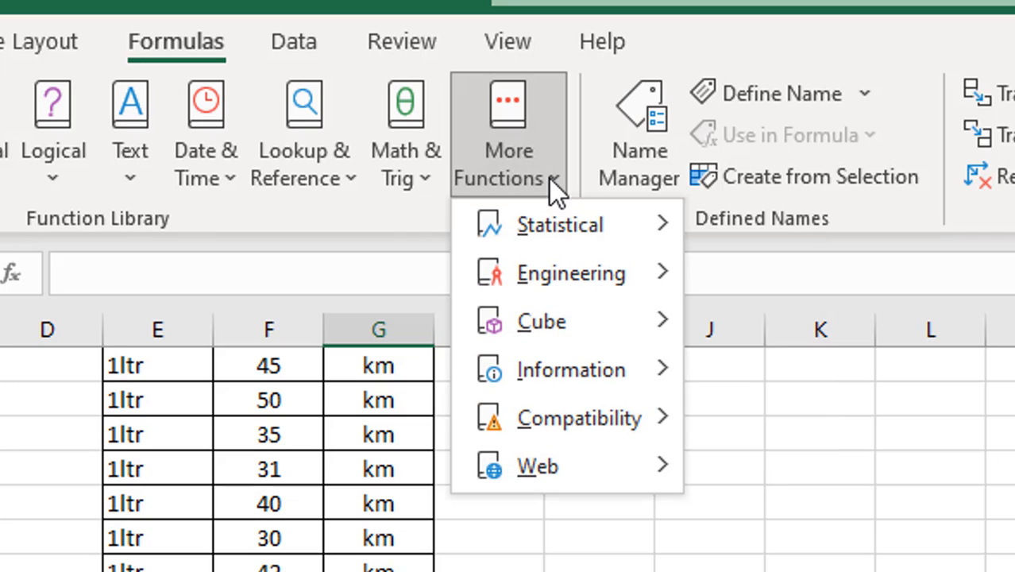
mouse_move(592, 229)
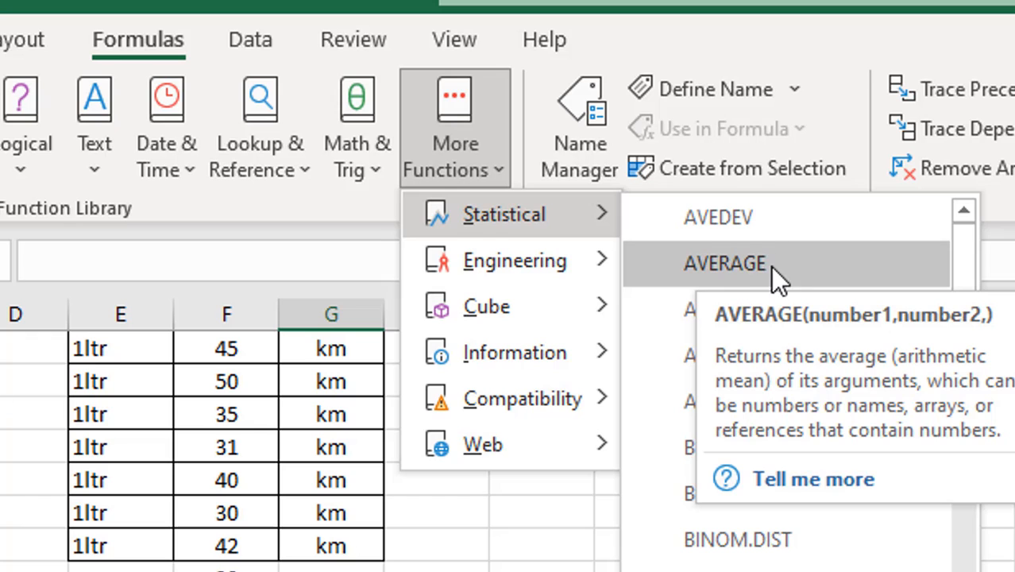
key(Escape)
key(Escape)
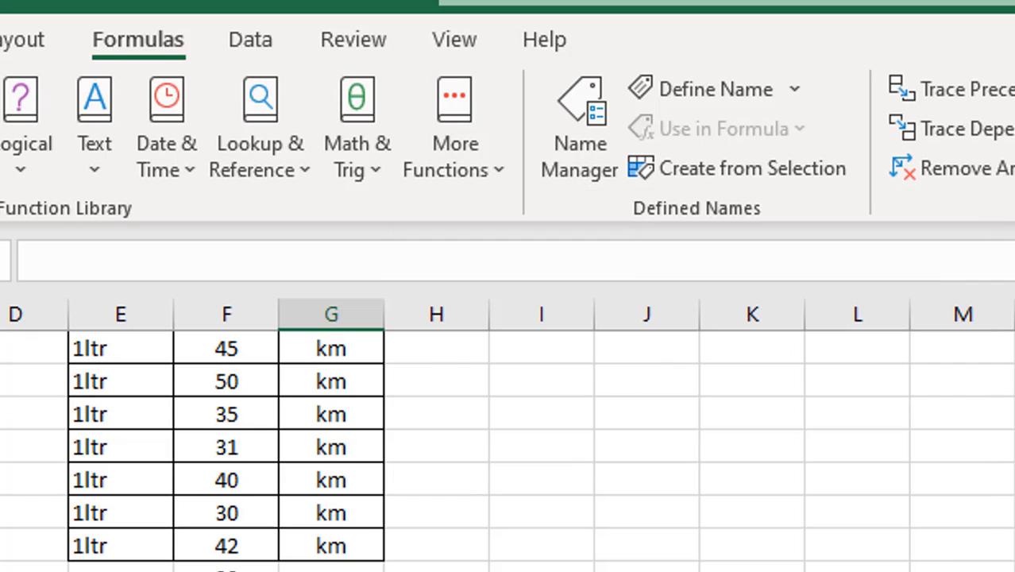
Step: Start an AVERAGE function in cell F12 by choosing it from the Statistical category of Insert Function
click(226, 569)
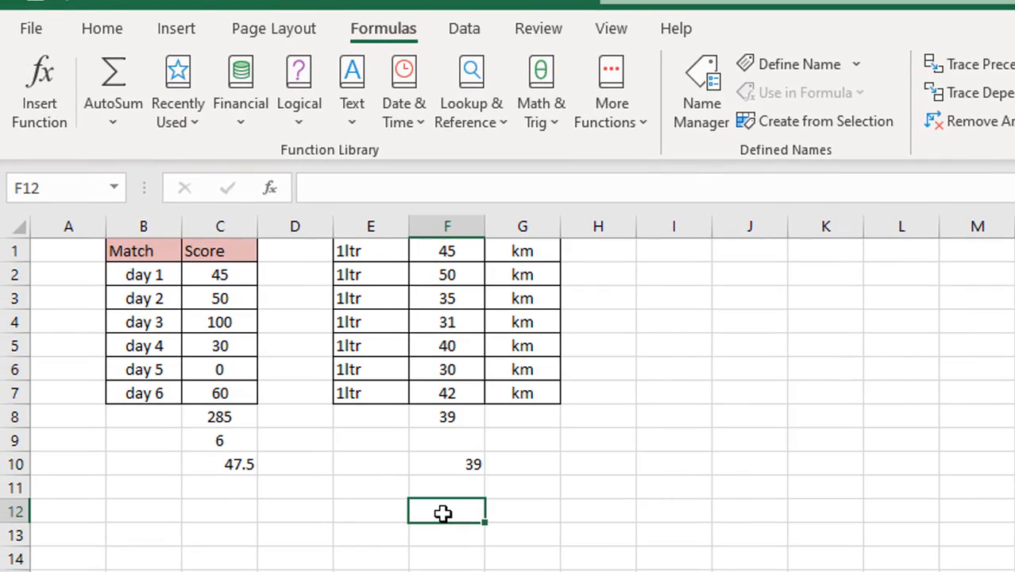
key(shift+F3)
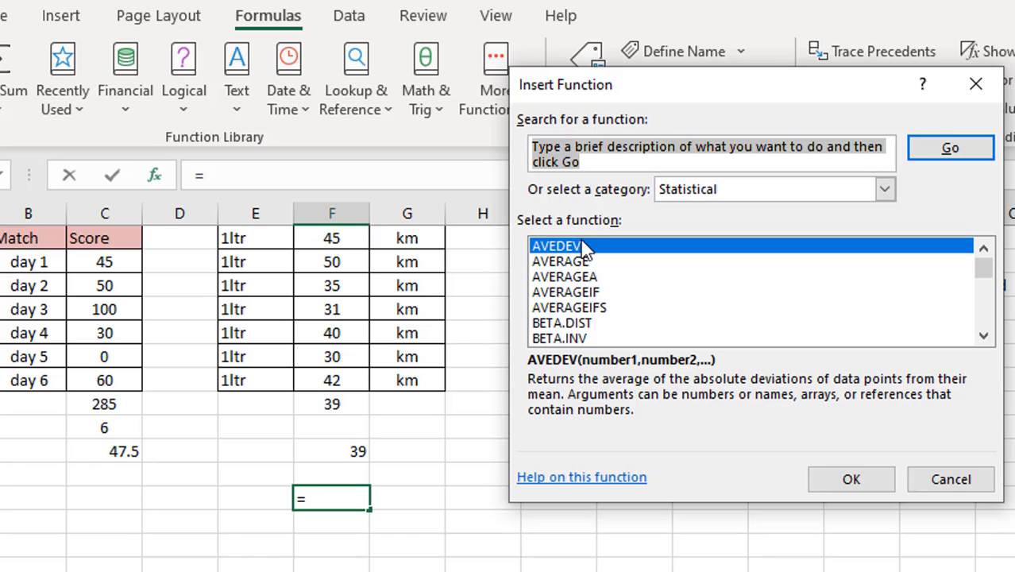
click(566, 264)
click(843, 479)
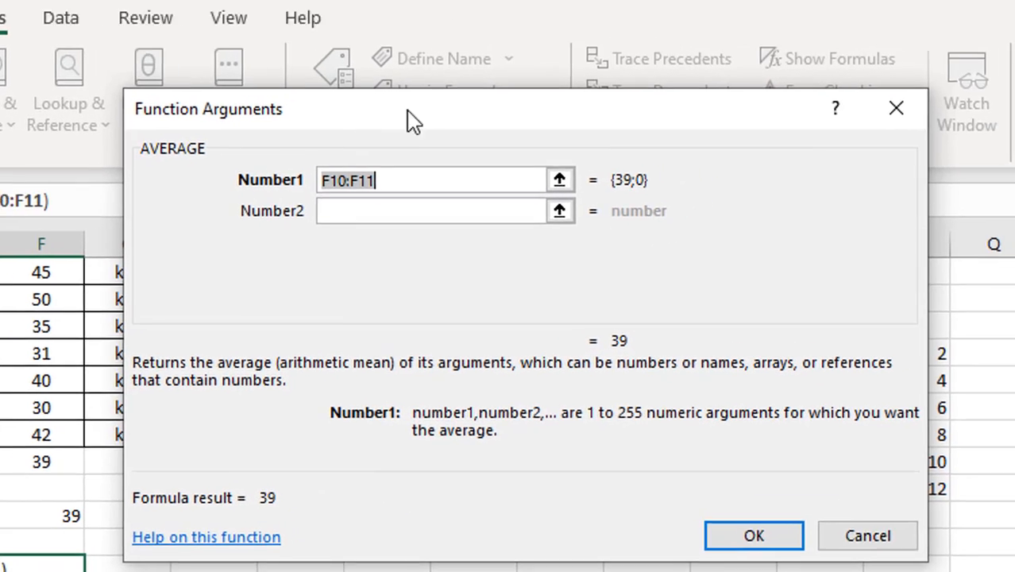
Step: Complete the AVERAGE function in cell F12 with the ranges F1:F7 and C2:C7 as its two arguments
drag(413, 121, 516, 130)
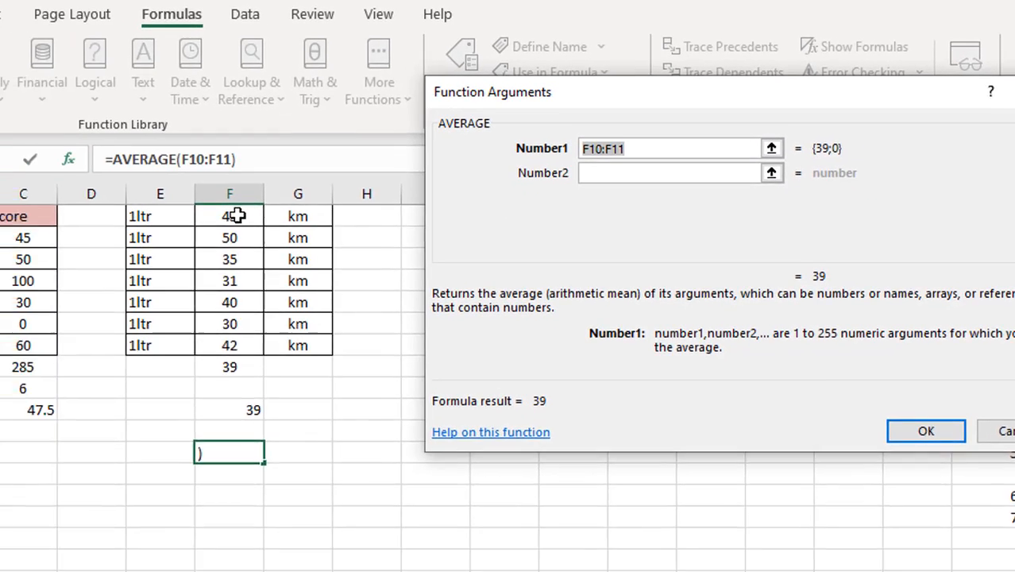
drag(44, 271, 38, 422)
drag(295, 312, 296, 313)
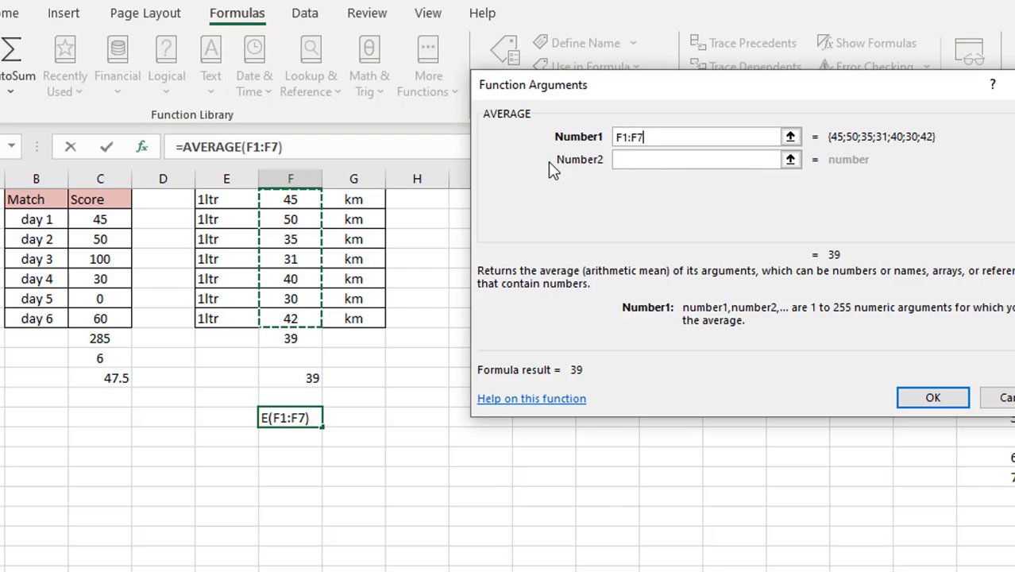
click(665, 160)
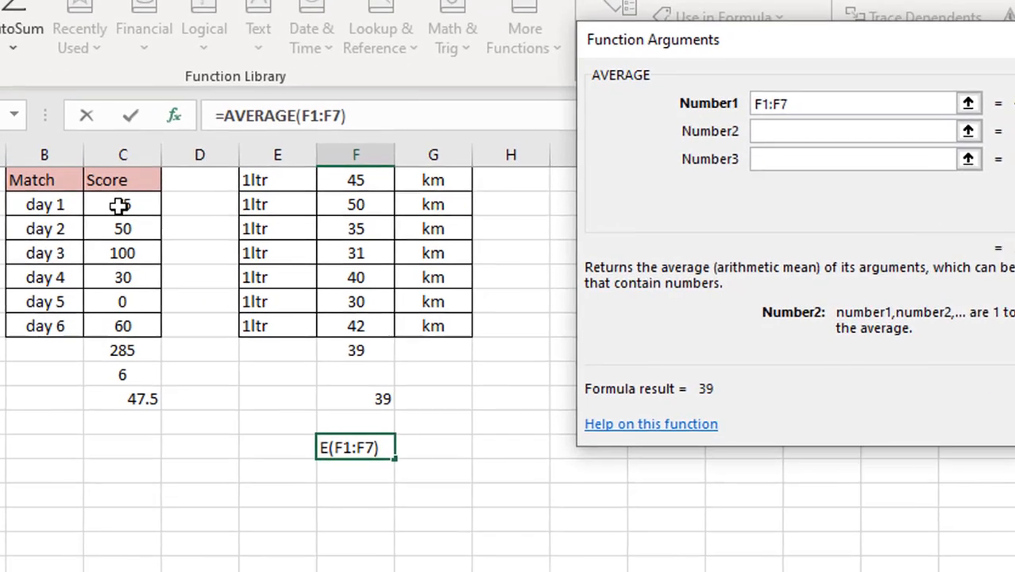
drag(88, 217, 127, 318)
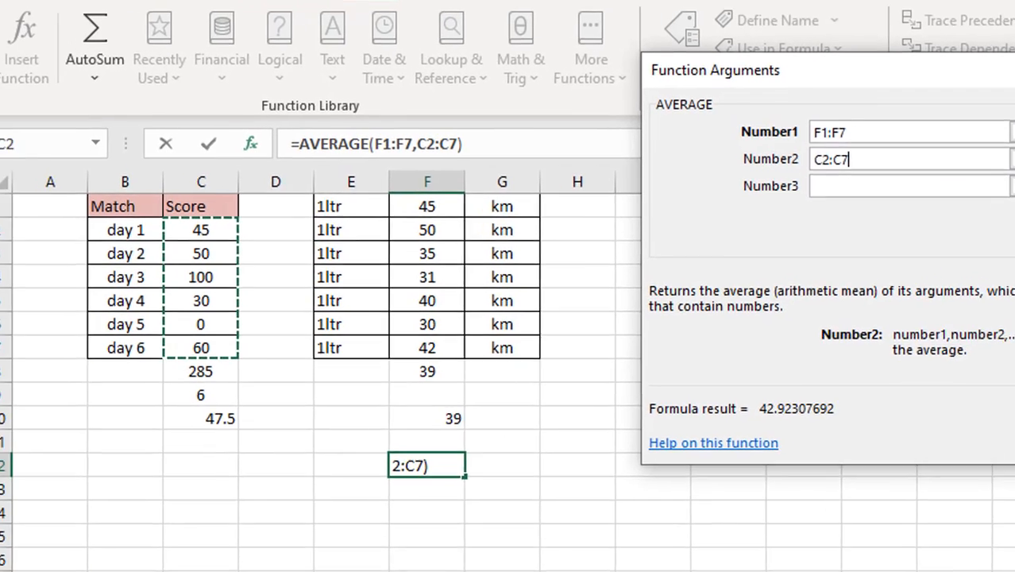
click(969, 402)
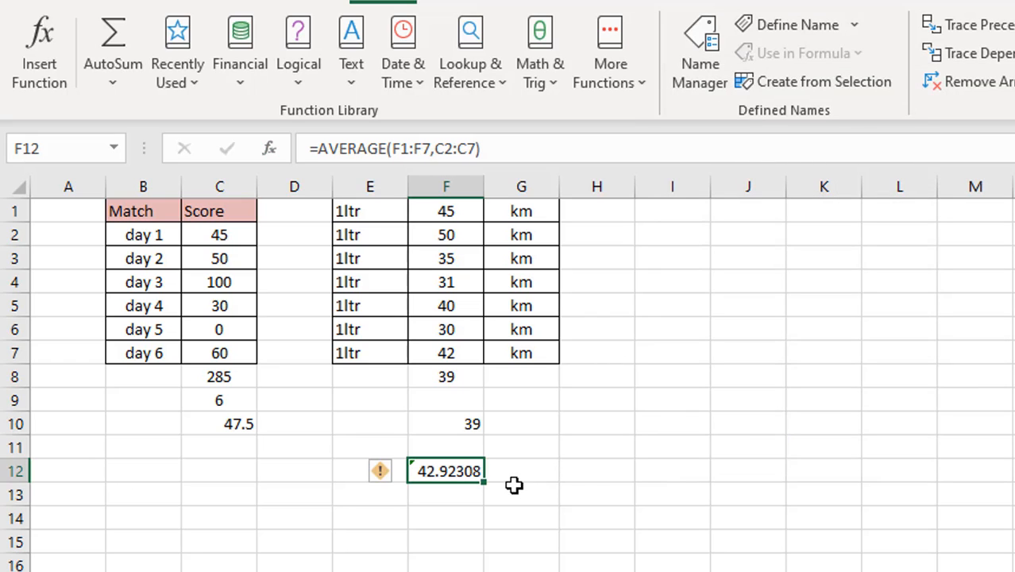
Step: Reduce the average in cell F12 to two decimal places and highlight the averaged ranges C2:C7 and F1:F7
click(490, 505)
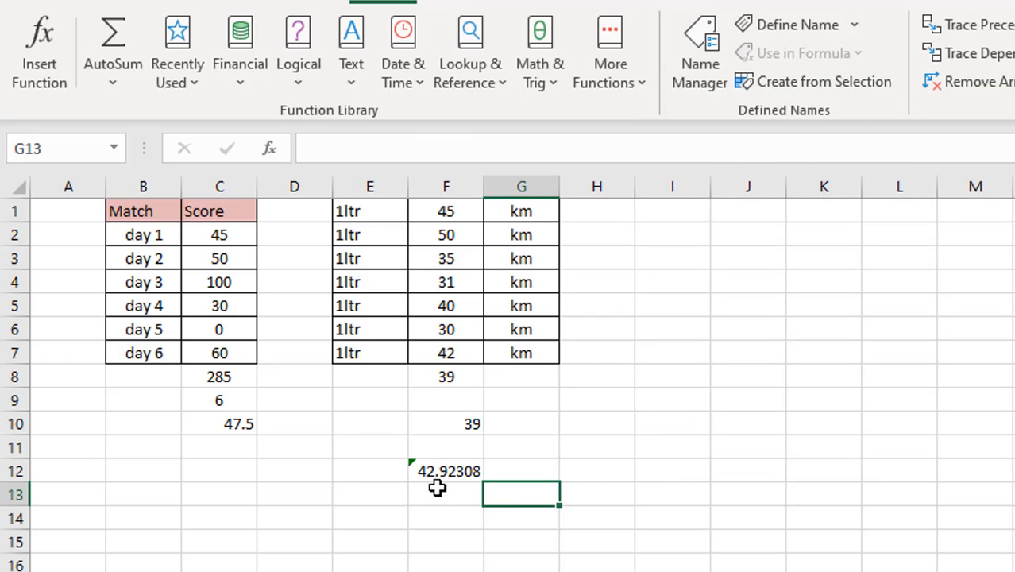
click(458, 475)
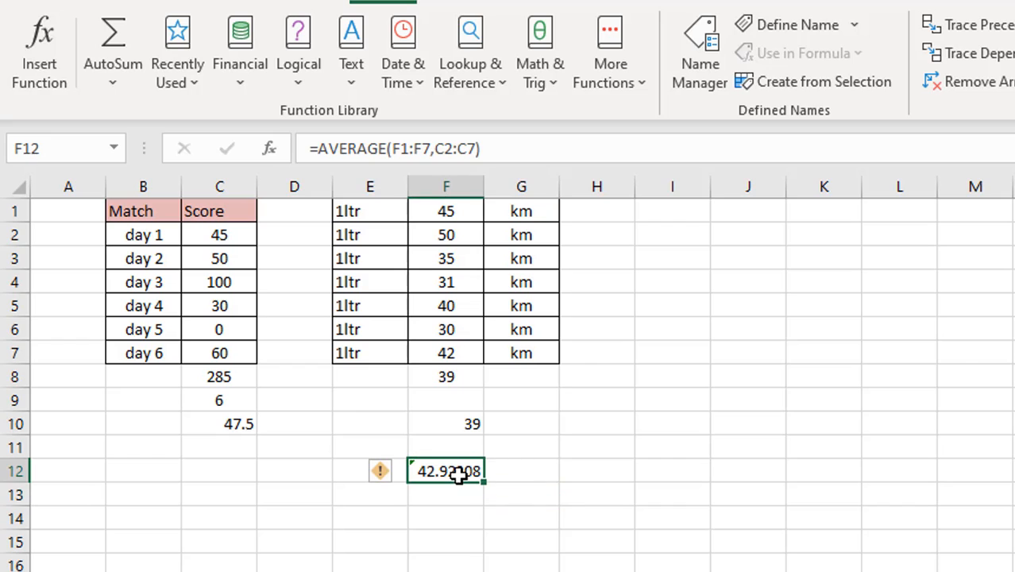
click(104, 1)
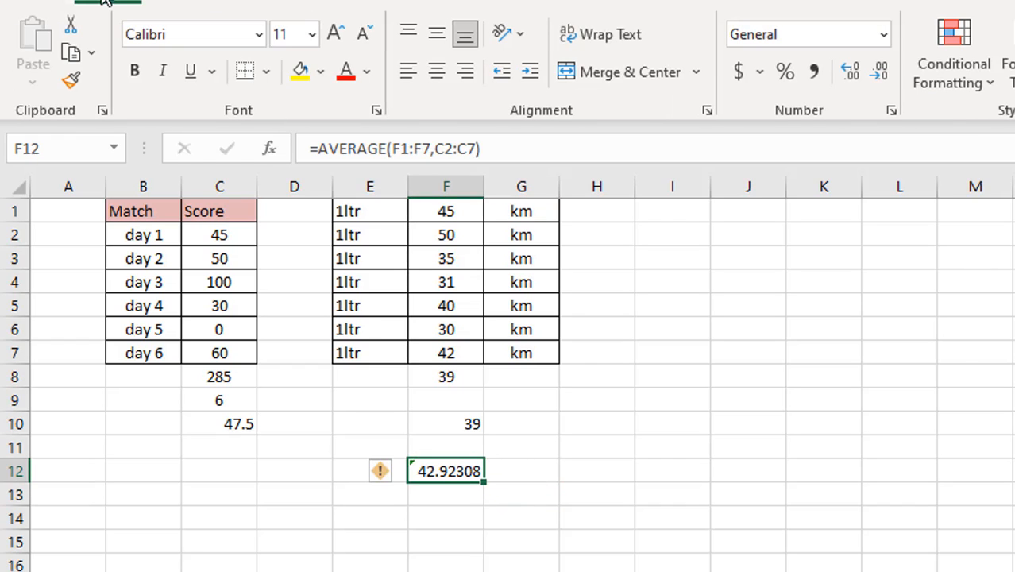
click(879, 76)
click(879, 76)
click(879, 75)
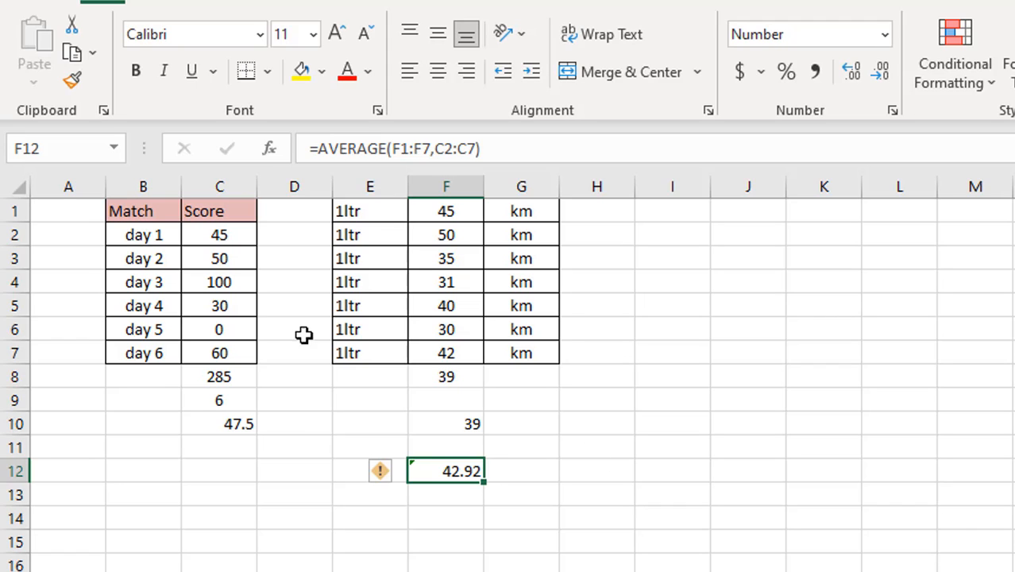
drag(212, 238, 229, 350)
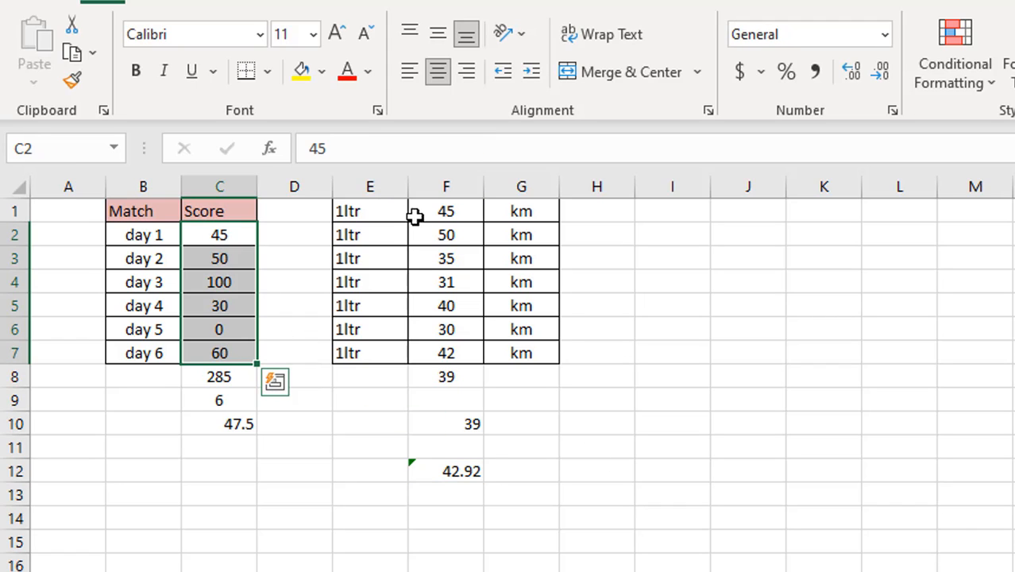
drag(433, 210, 441, 347)
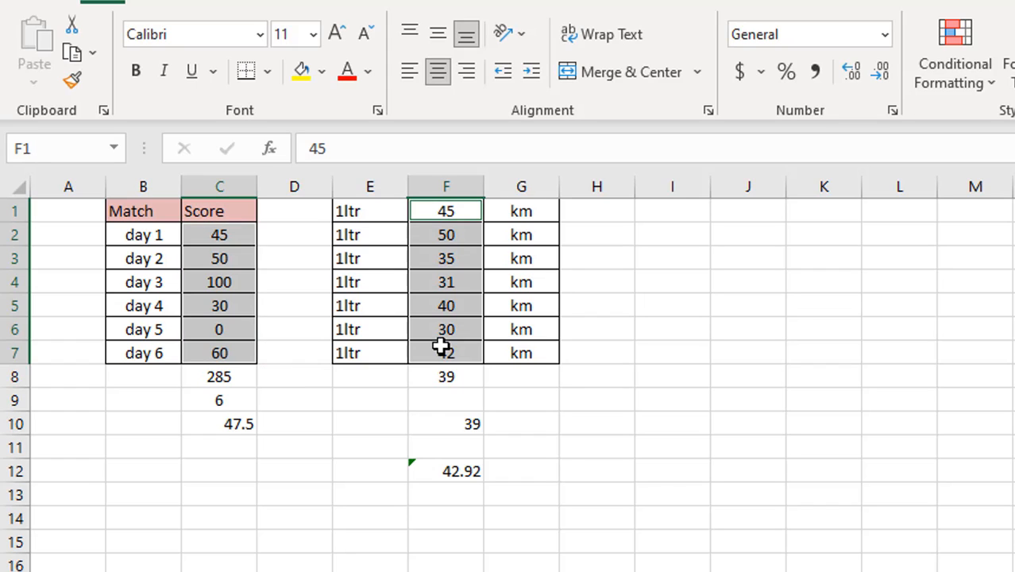
click(486, 514)
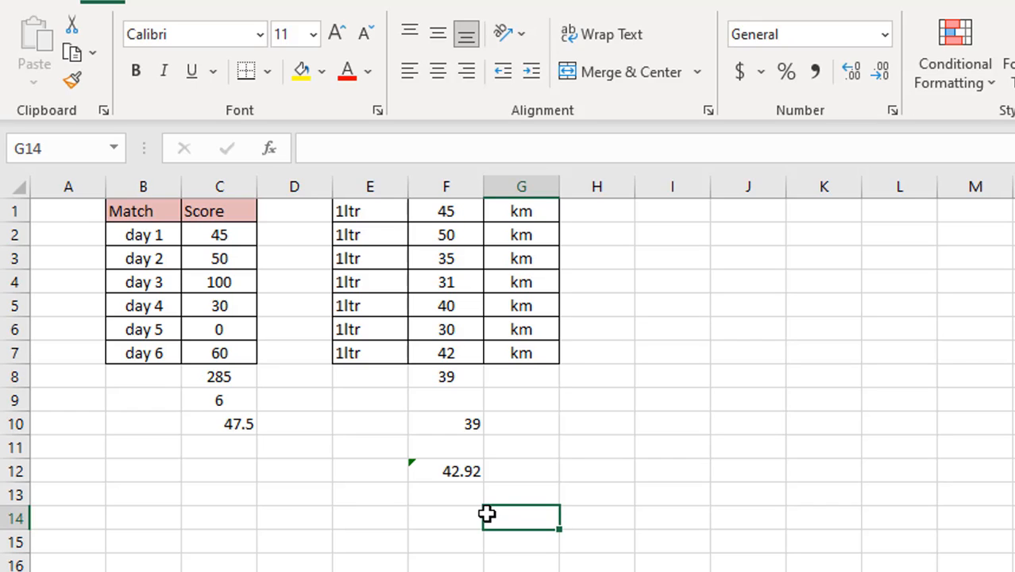
Step: Clear the results in F8:F13 and calculate the kilometre average anew in F8 with =AVERAGE(F1:F7)
drag(447, 377, 460, 492)
key(Delete)
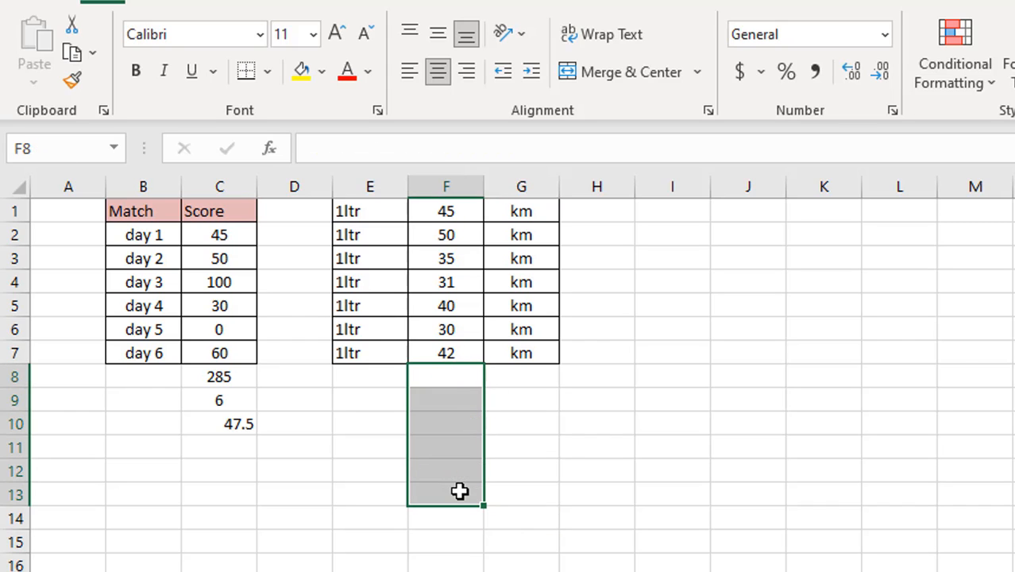
click(445, 380)
text(=ave)
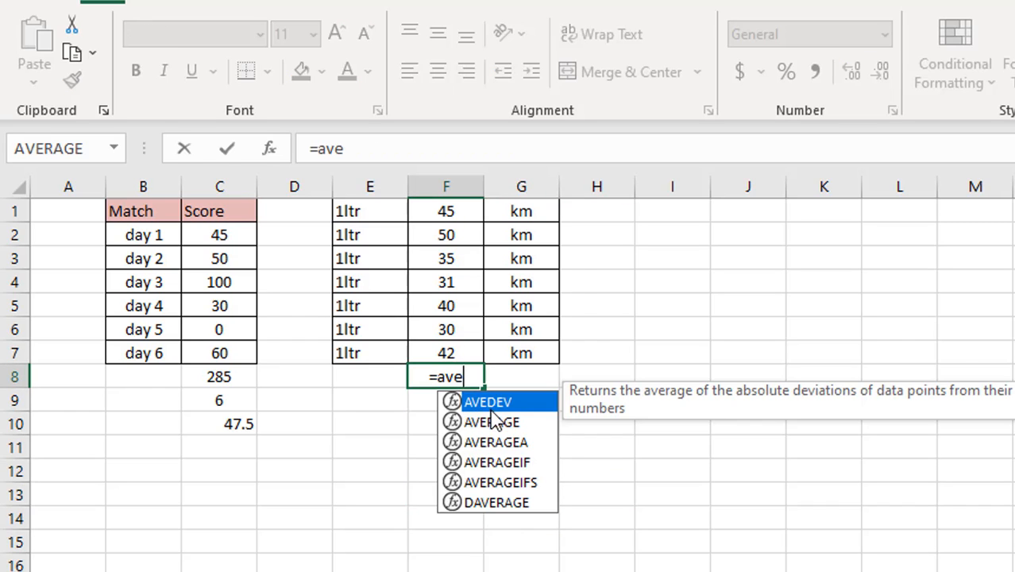
double_click(491, 420)
click(446, 211)
drag(438, 320, 439, 342)
text())
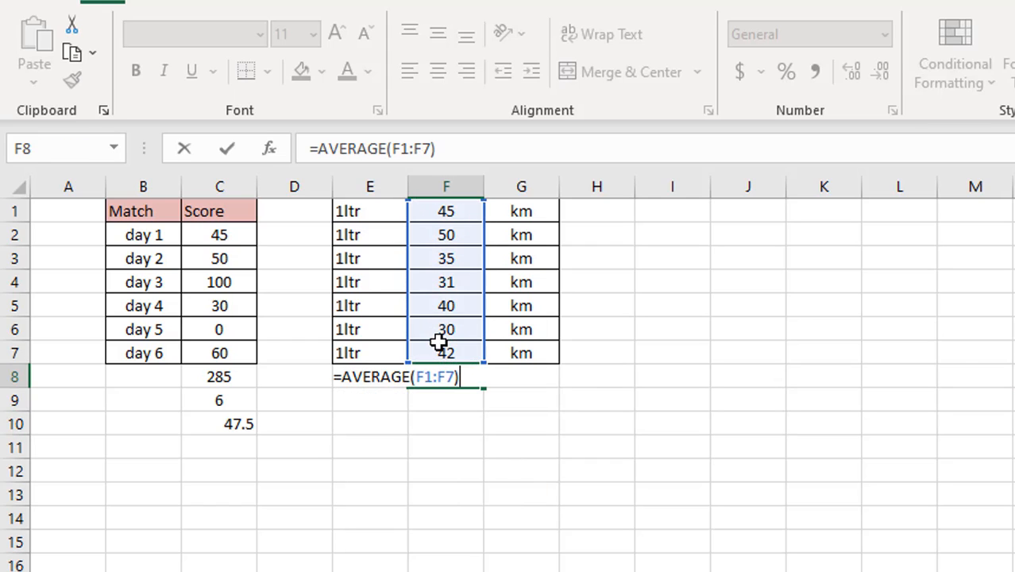
key(Return)
click(447, 429)
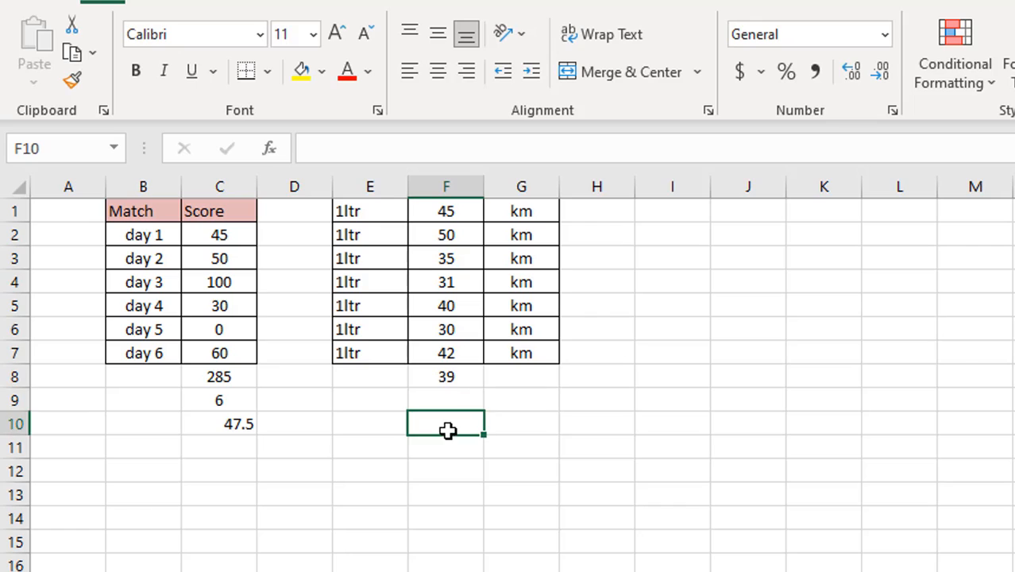
click(464, 377)
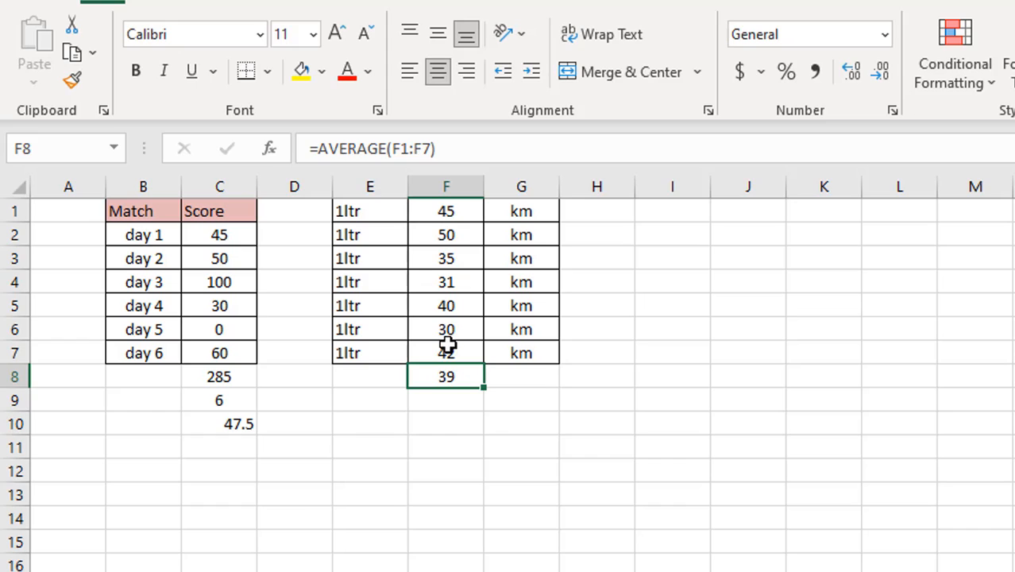
Step: Clear the kilometre value in cell F5 to test how the average treats a blank cell
click(460, 306)
key(Delete)
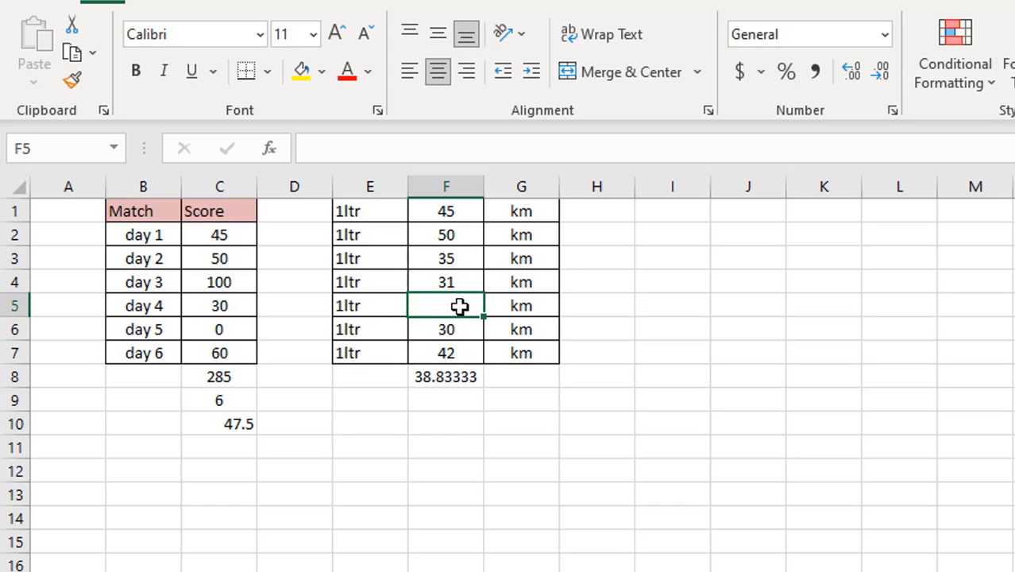
click(453, 446)
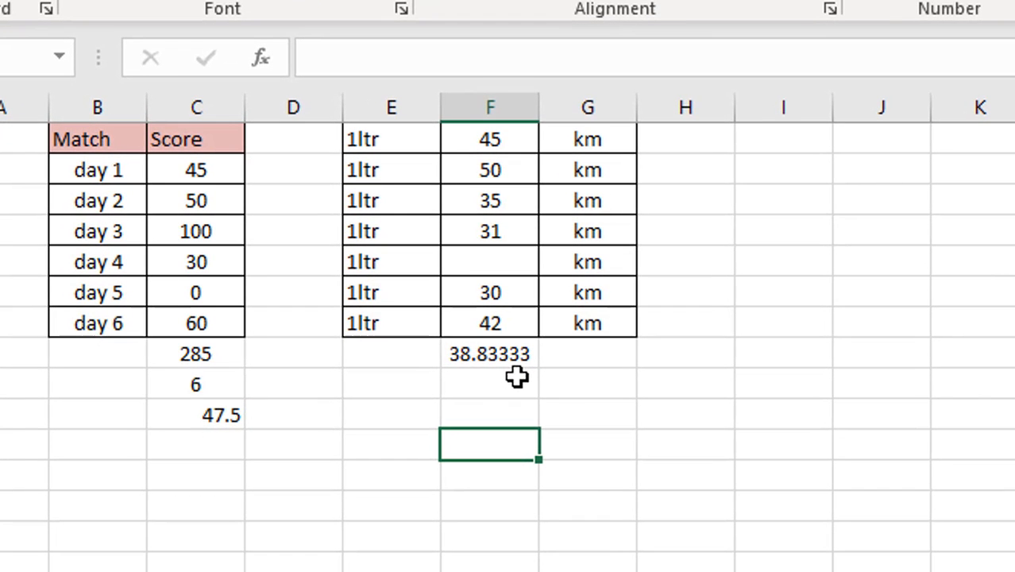
Step: Enter 0 in cell F5 and check the average formula in F8
click(509, 252)
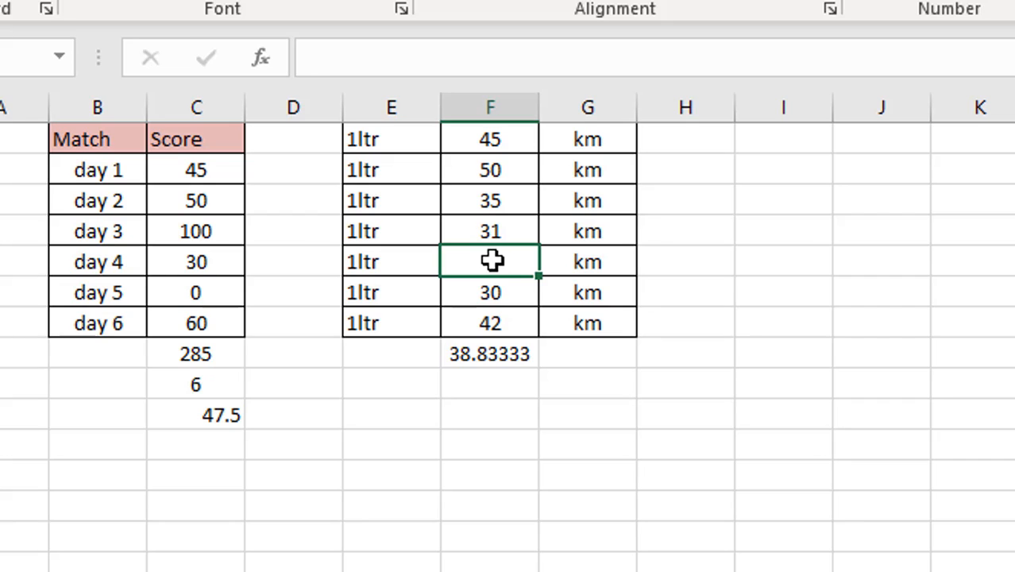
text(0)
click(517, 428)
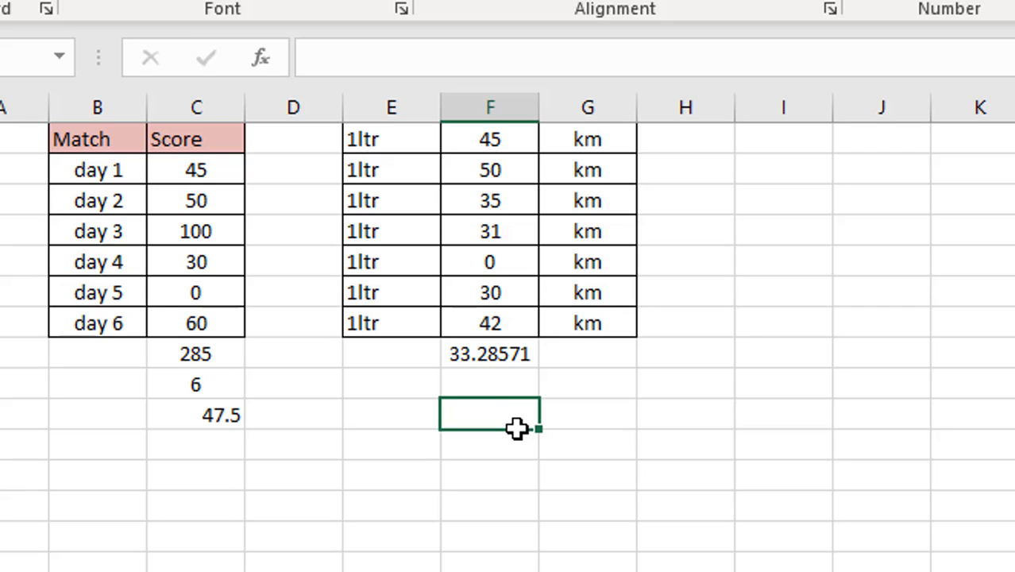
click(493, 352)
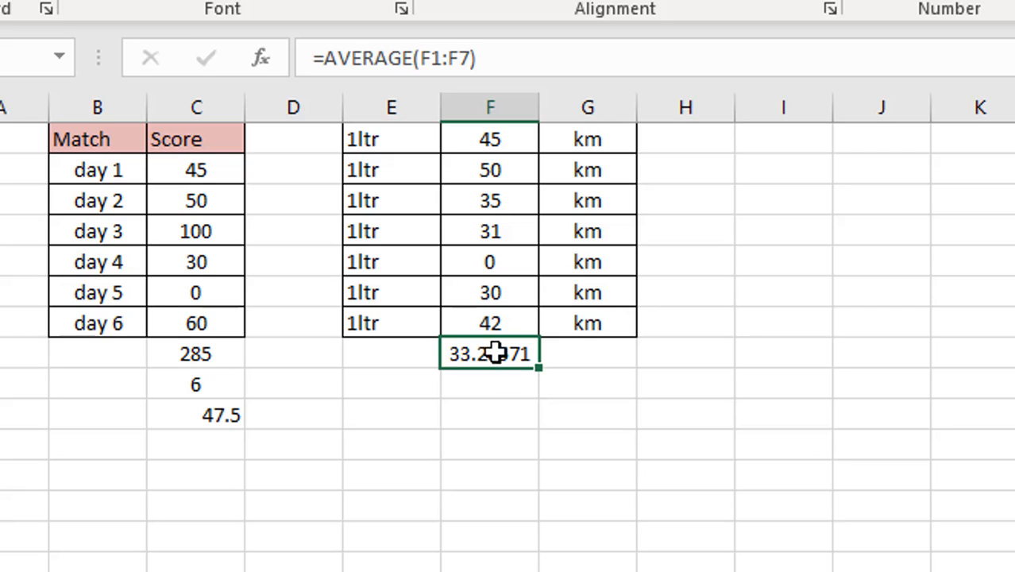
Step: Replace the kilometre value in cell F6 with the word "text"
click(493, 293)
text(text)
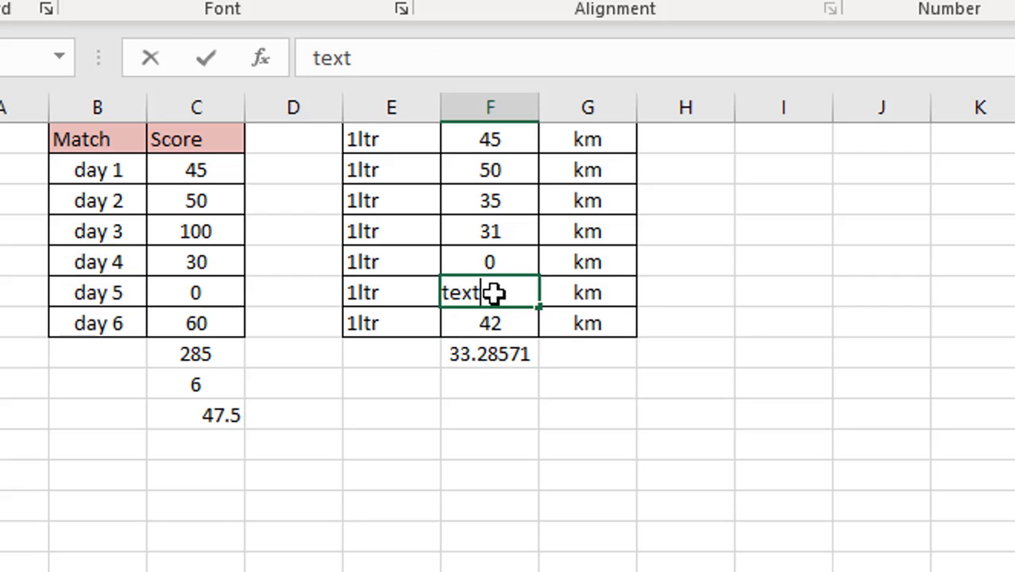
click(531, 431)
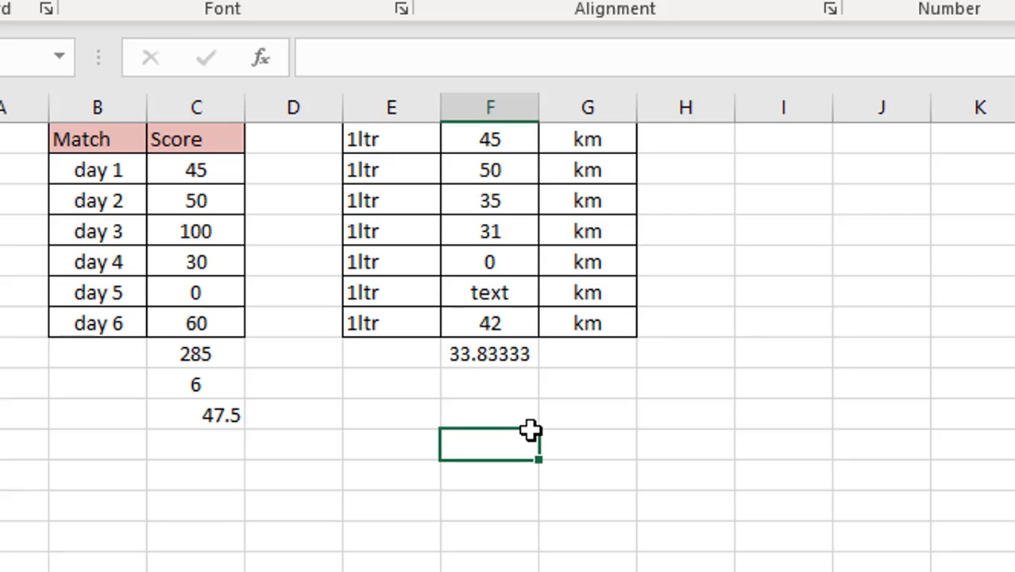
Step: Copy the average in F8 and paste it into cell G8 as a value only
click(492, 354)
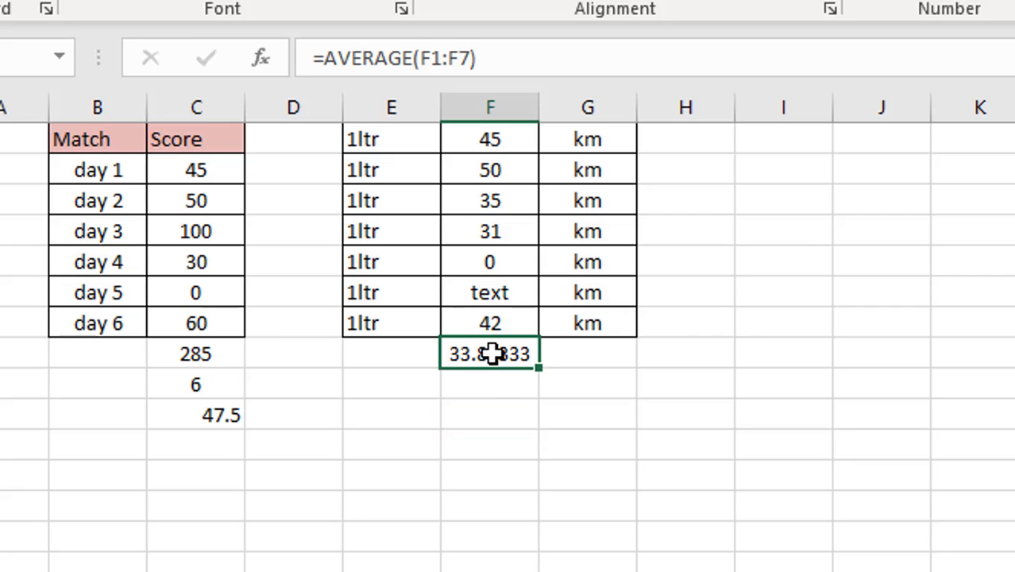
key(ctrl+c)
click(604, 355)
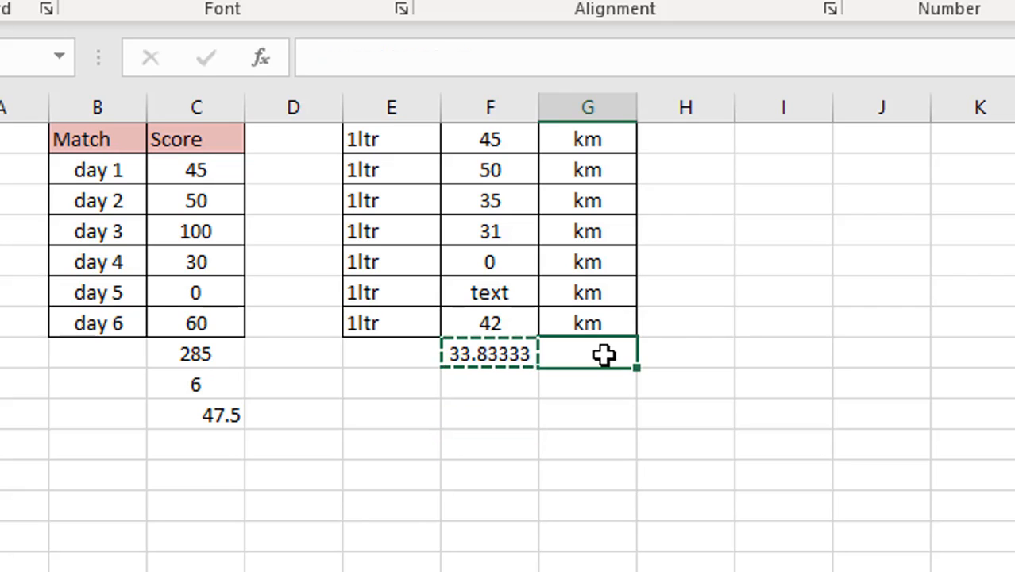
key(ctrl+alt+v)
key(Down)
key(Down)
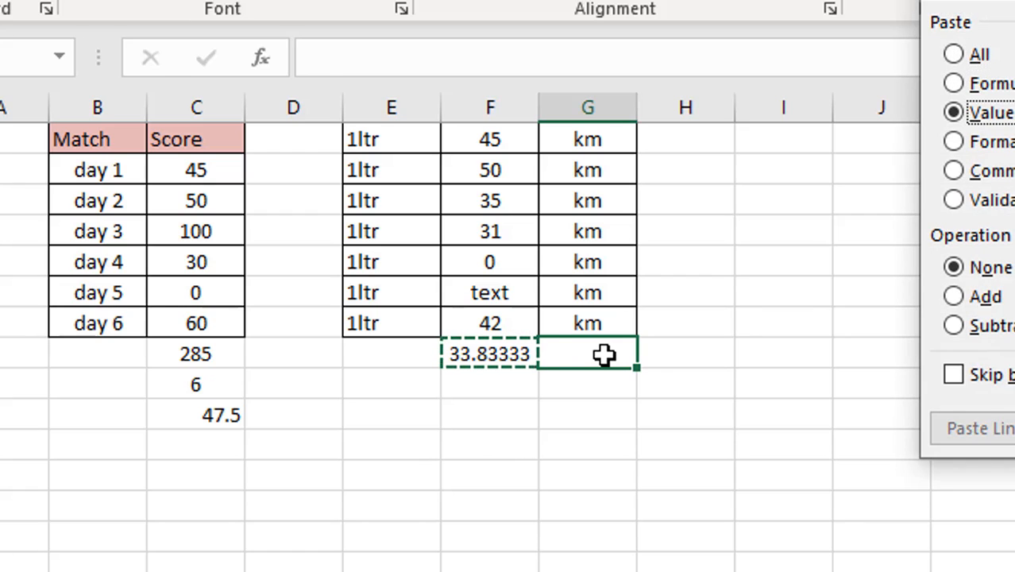
key(Return)
click(700, 347)
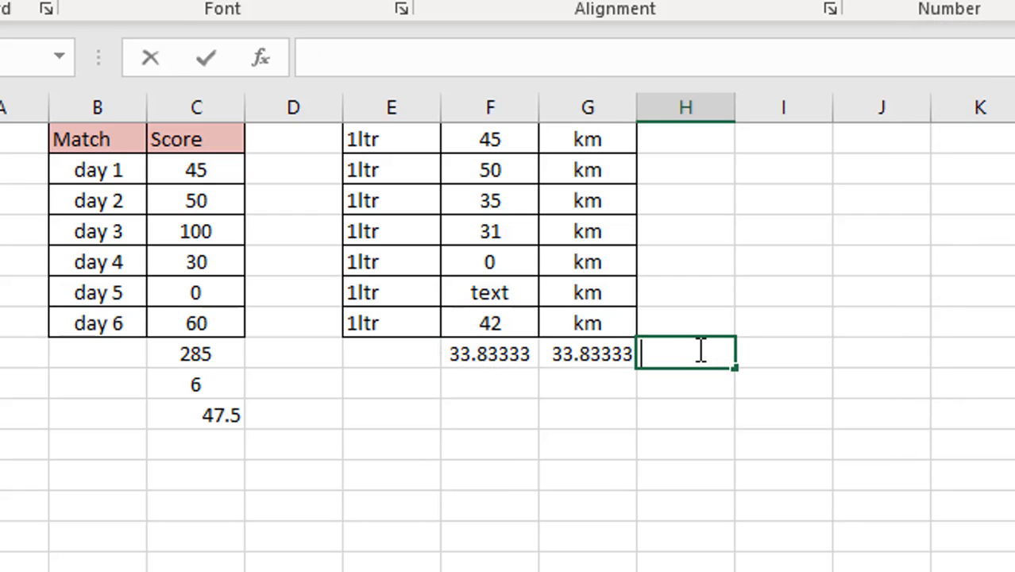
click(606, 475)
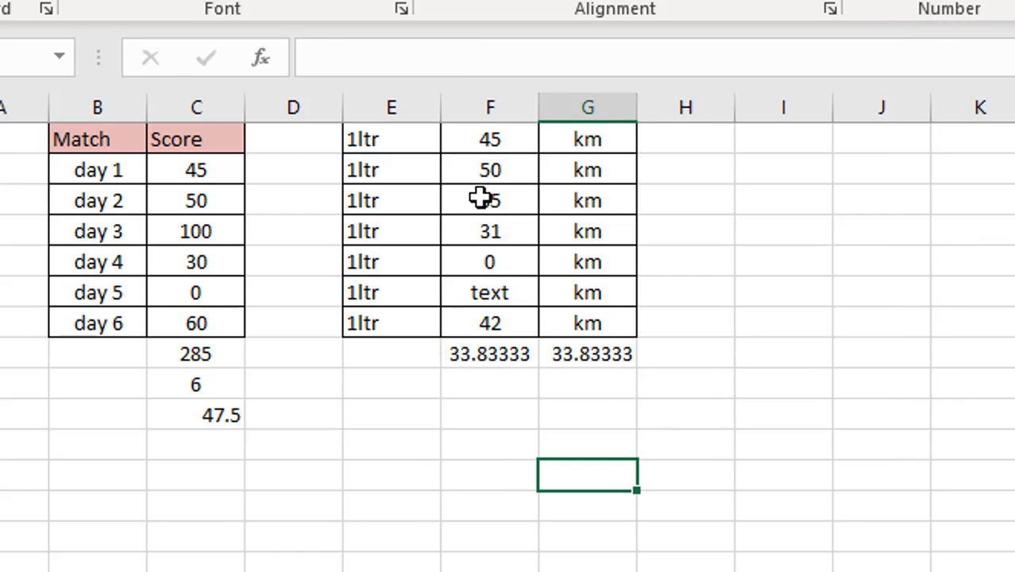
Step: Replace the text in cell F6 with the number 1
click(493, 293)
key(Delete)
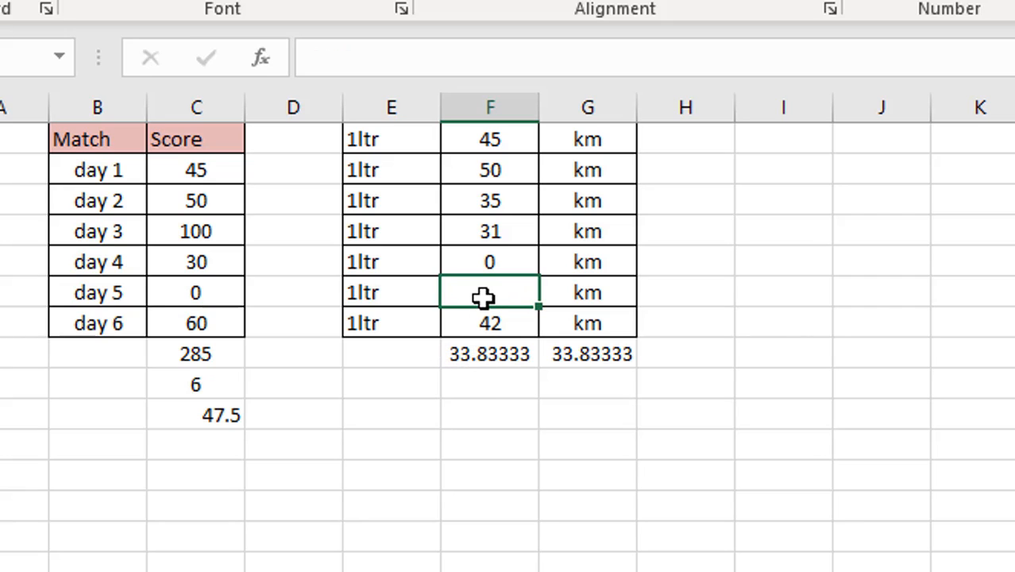
text(1)
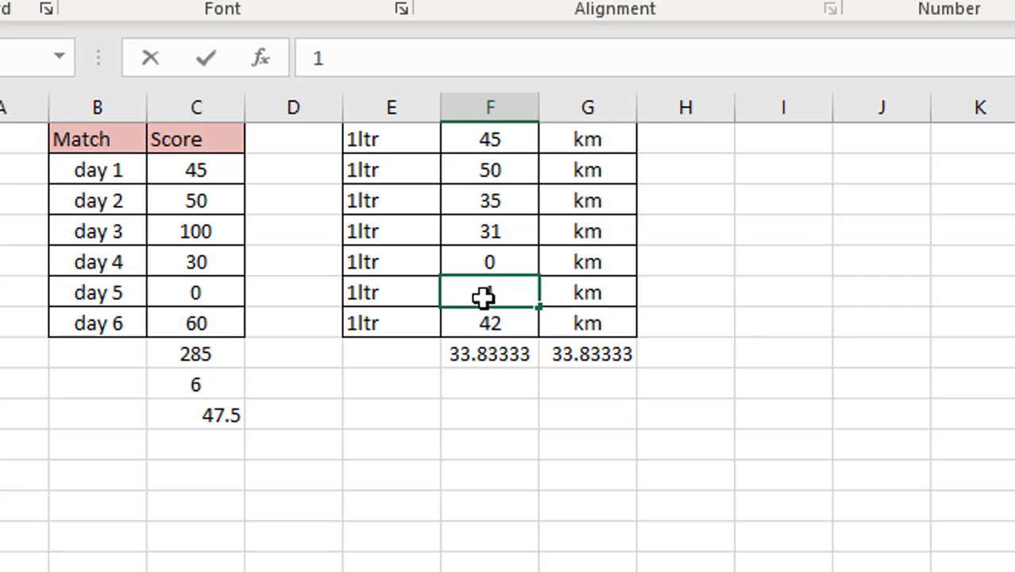
click(484, 409)
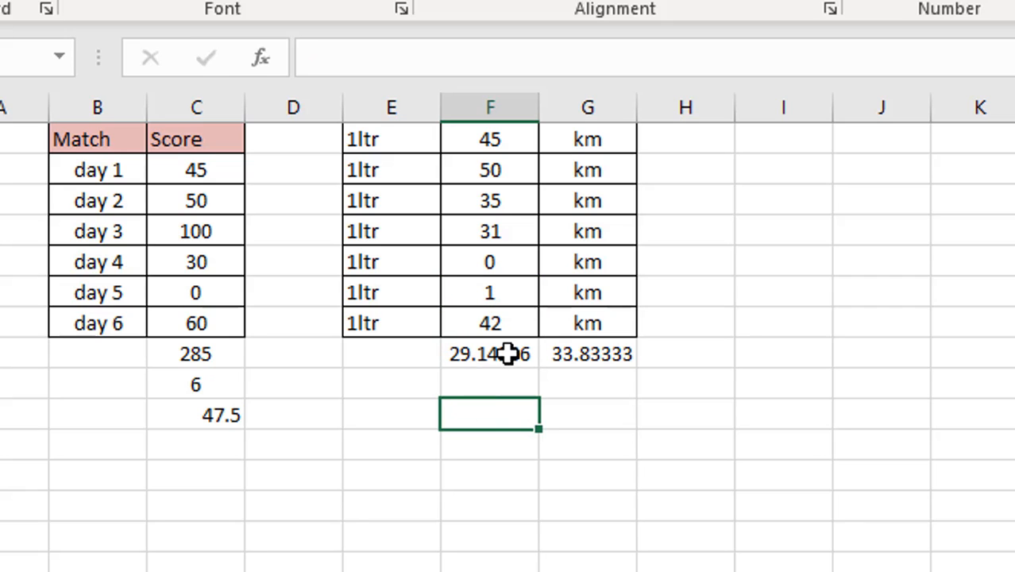
Step: Delete the zero from cell F5, leaving it blank within the averaged range
click(489, 292)
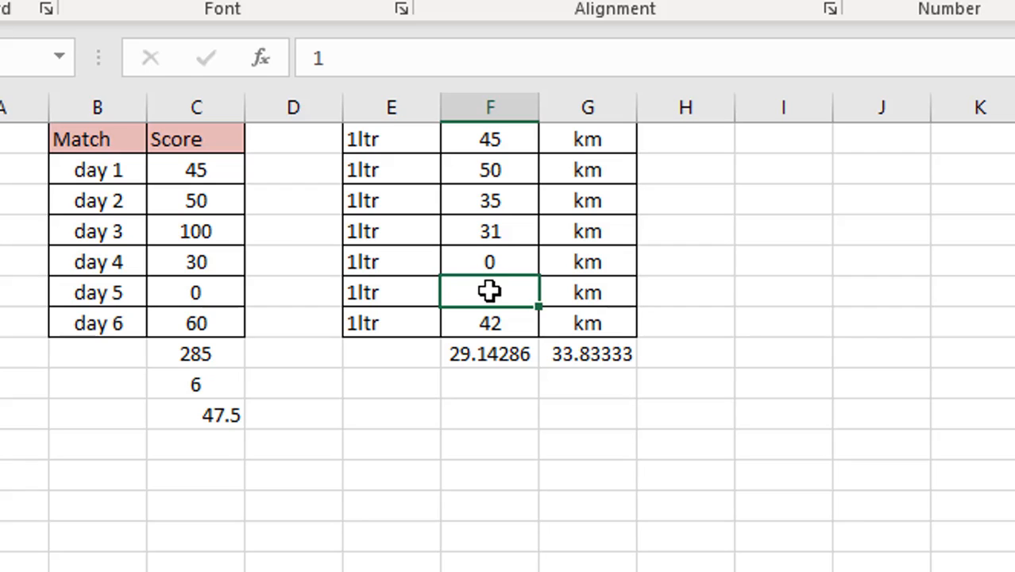
click(493, 257)
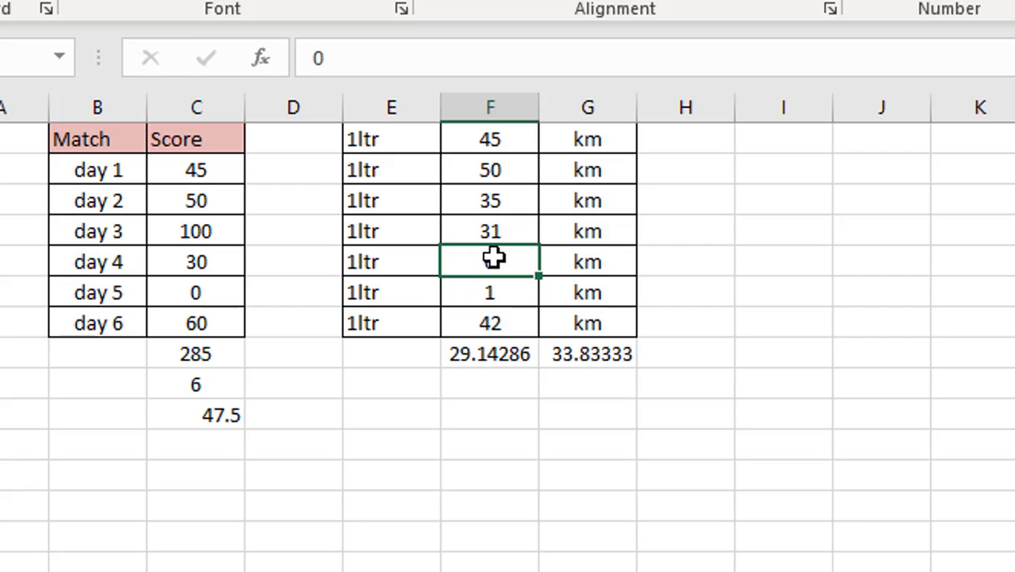
key(Delete)
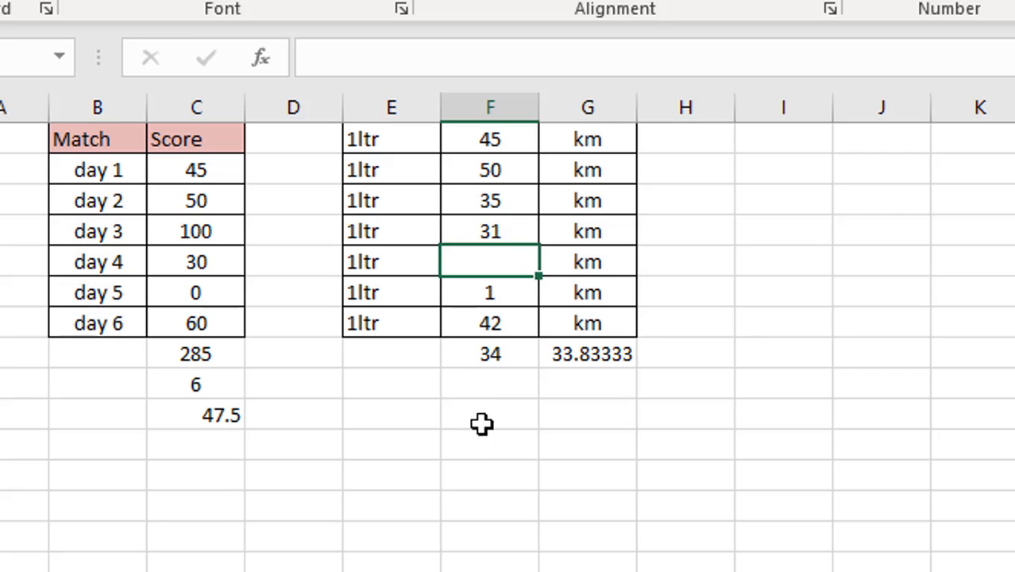
Step: Enter 0 in the blank cell F5 and check the average formula in F8
click(483, 467)
click(489, 260)
text(0)
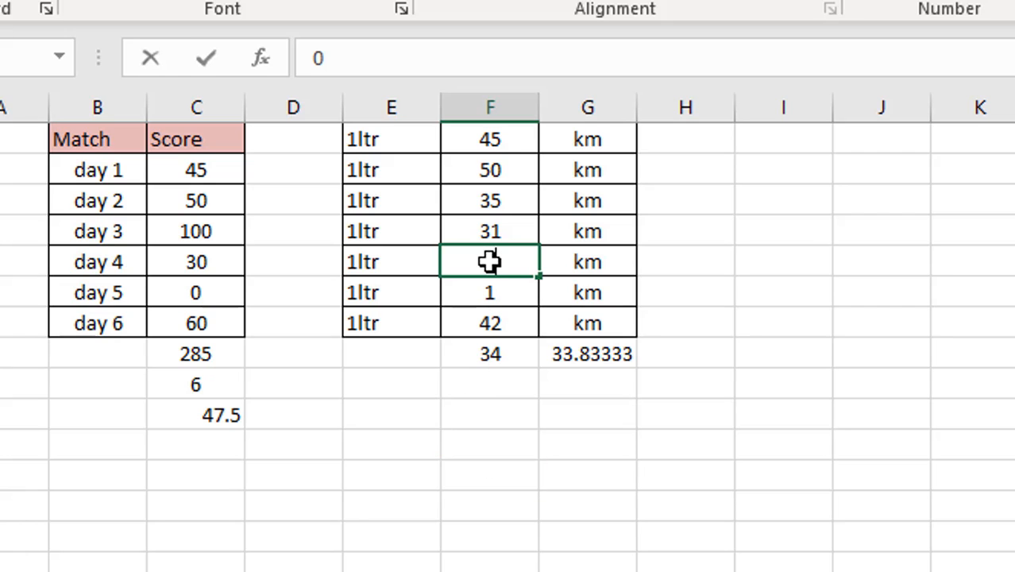
click(489, 483)
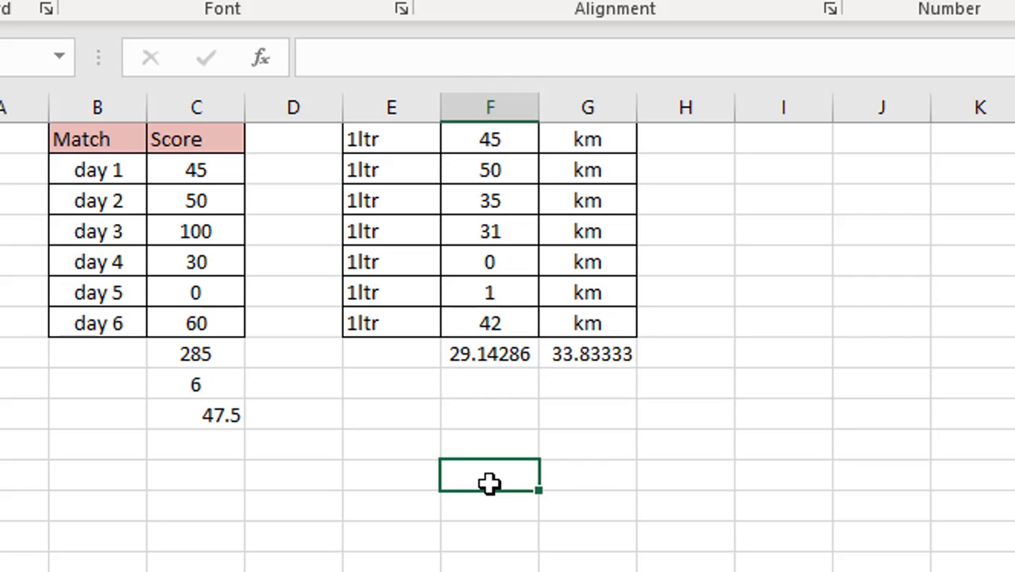
click(503, 362)
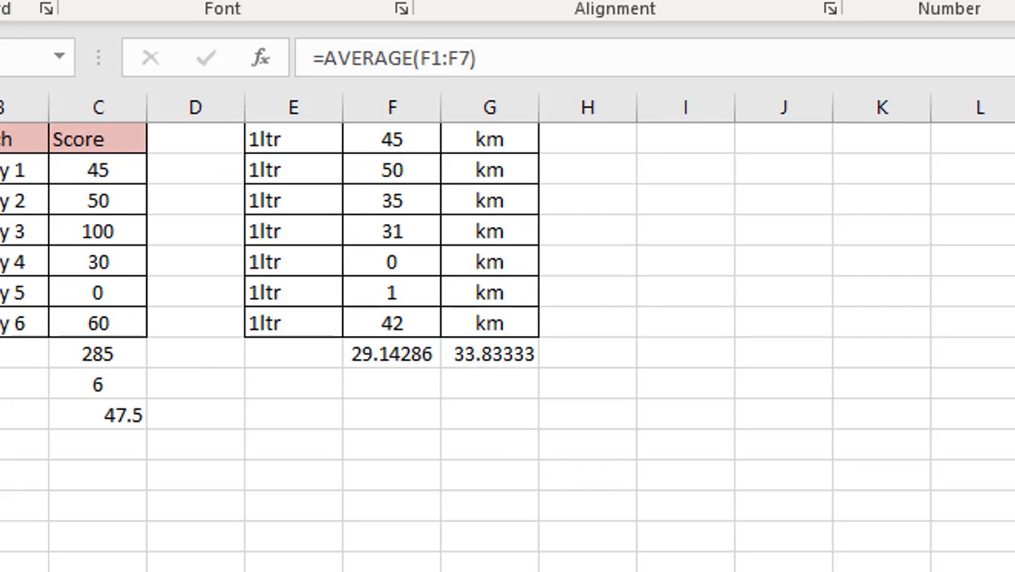
click(367, 418)
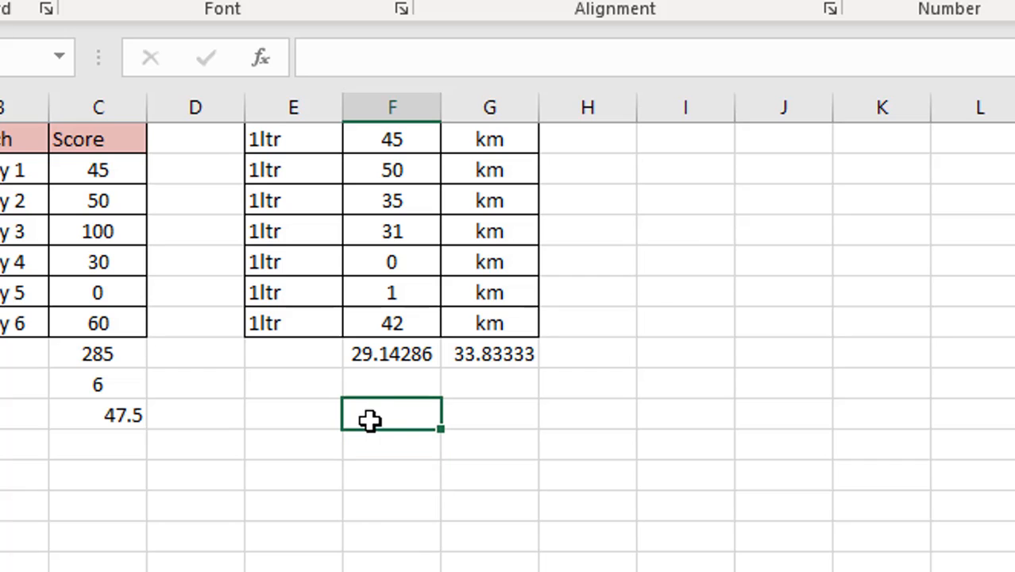
Step: Enter 39 in cell G9 and the label "average" beside it in H9
click(362, 385)
click(471, 446)
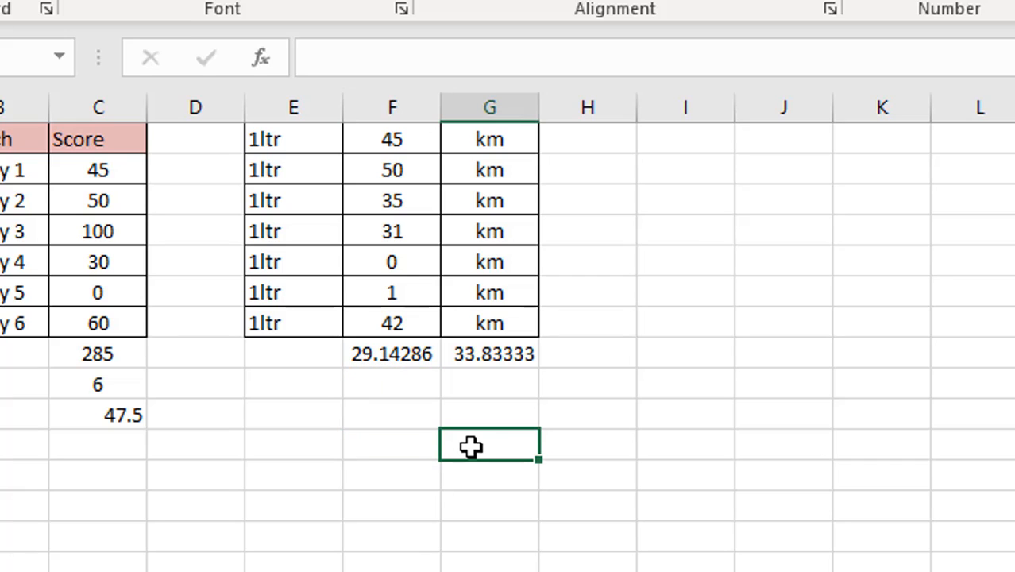
click(505, 388)
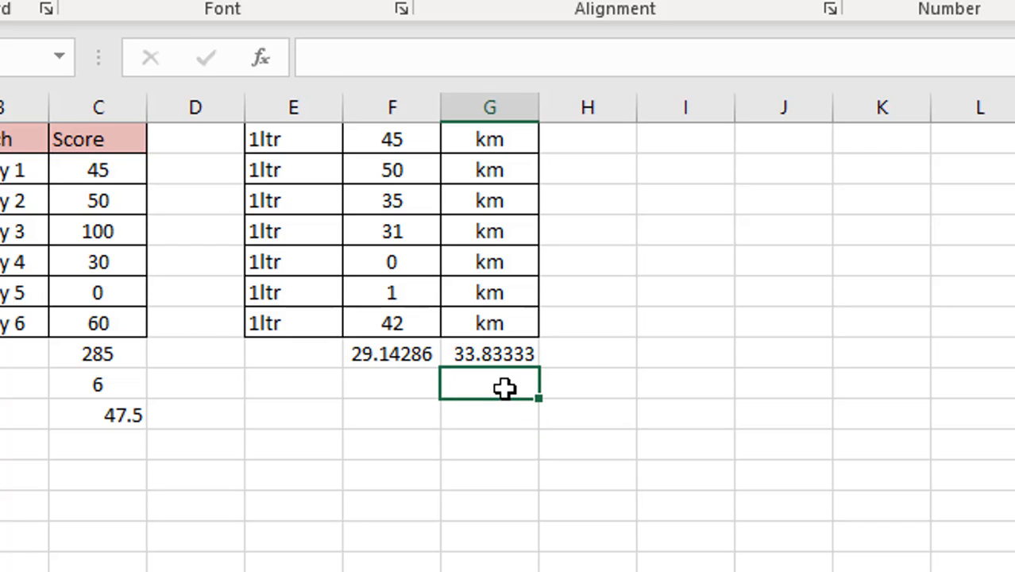
text(39)
key(Tab)
text(average)
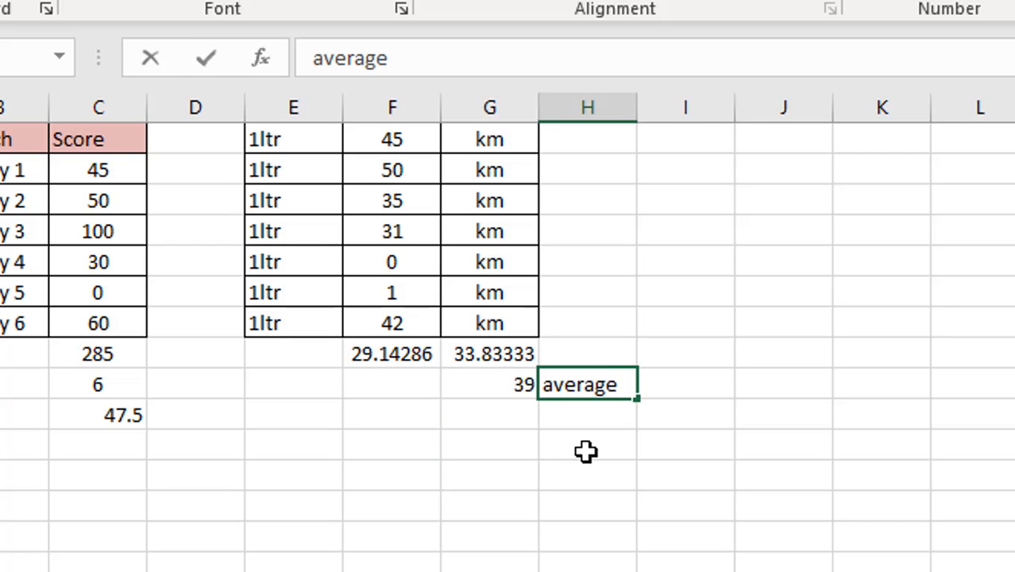
click(585, 451)
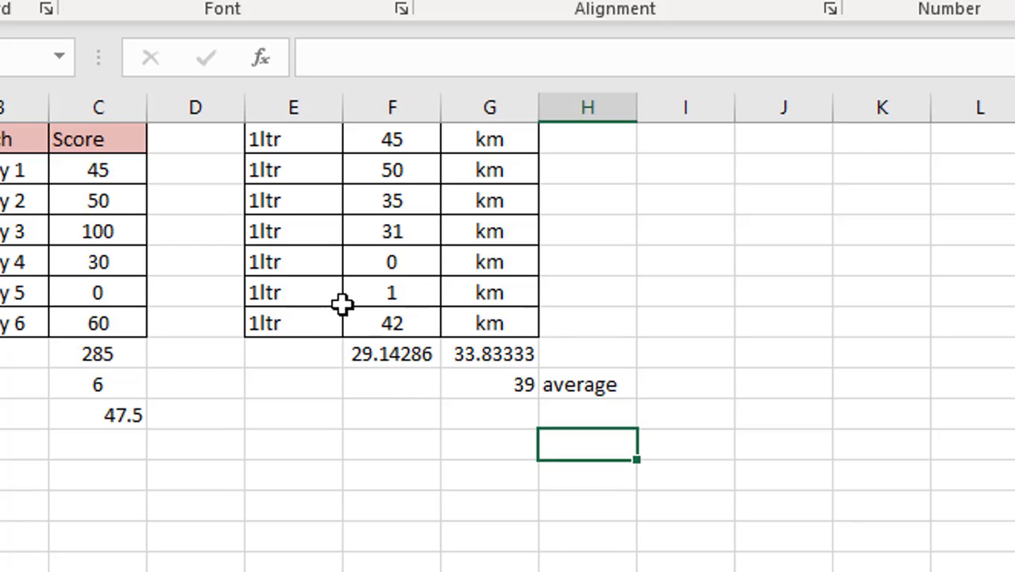
Step: Replace the kilometre values in F5 and F6 with the logical values TRUE and FALSE
click(397, 262)
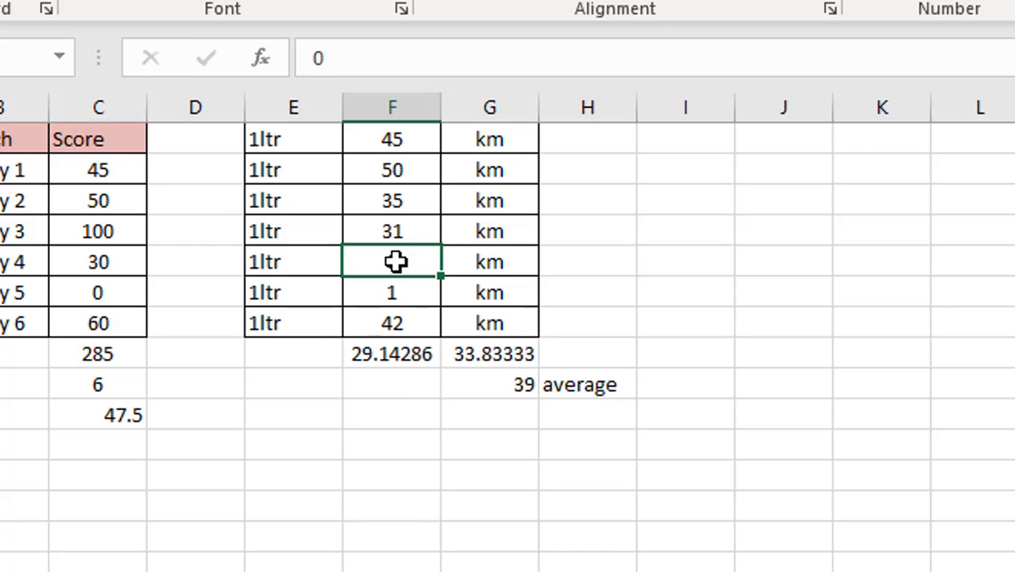
text(true)
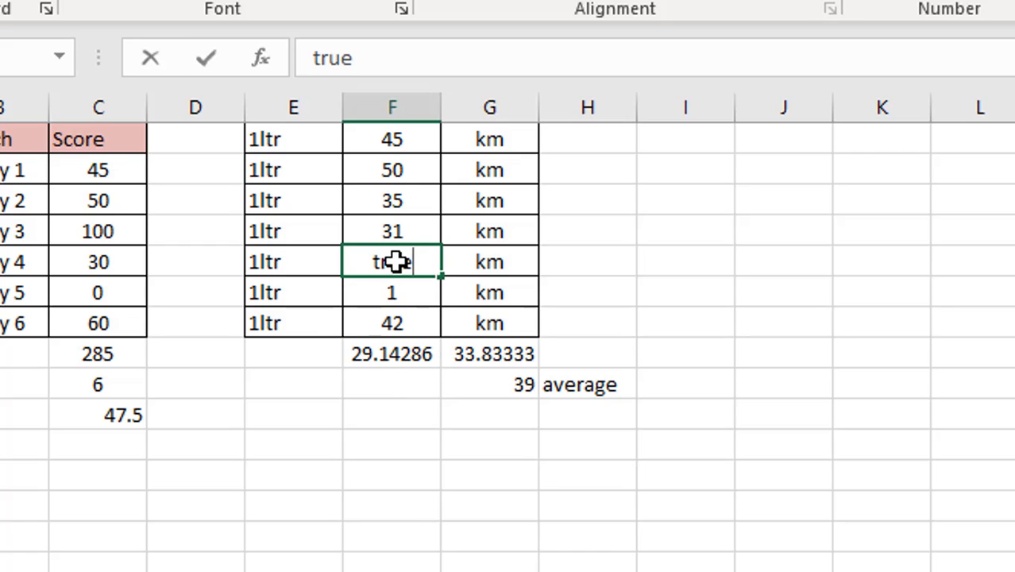
key(Return)
text(fa)
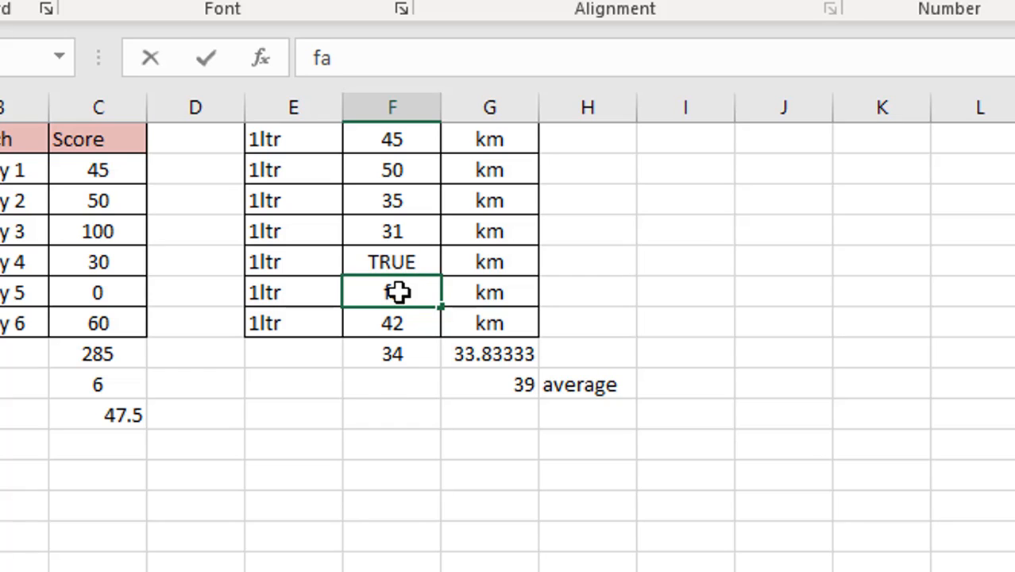
text(lse)
key(Return)
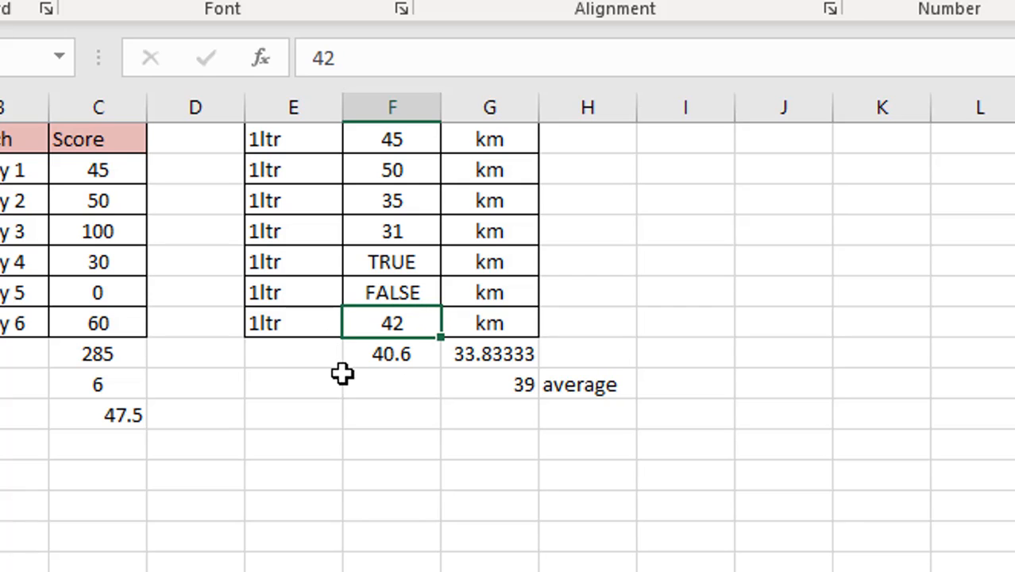
Step: Clear the logical values from cells F6 and F5, leaving both blank
click(422, 293)
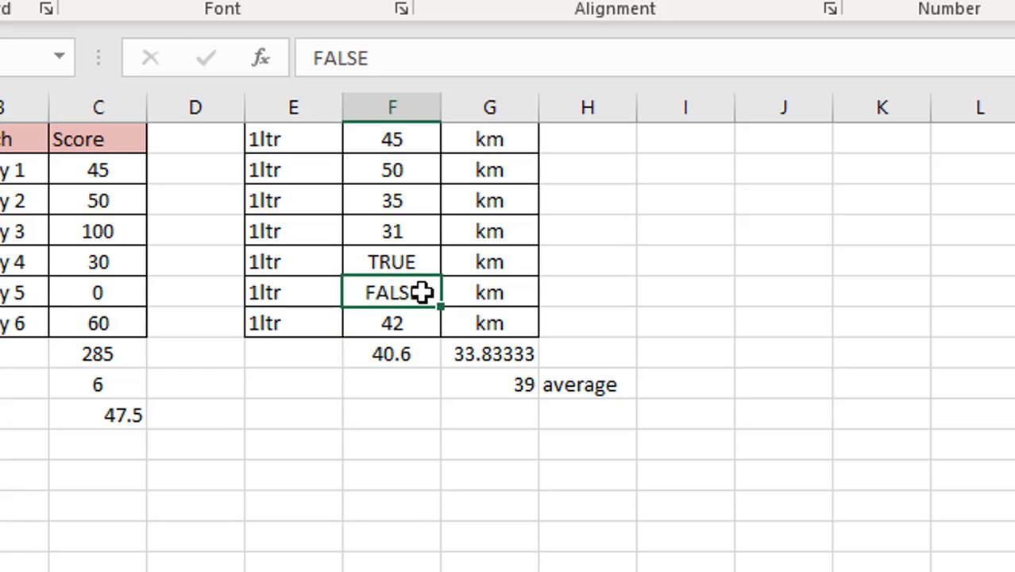
key(Delete)
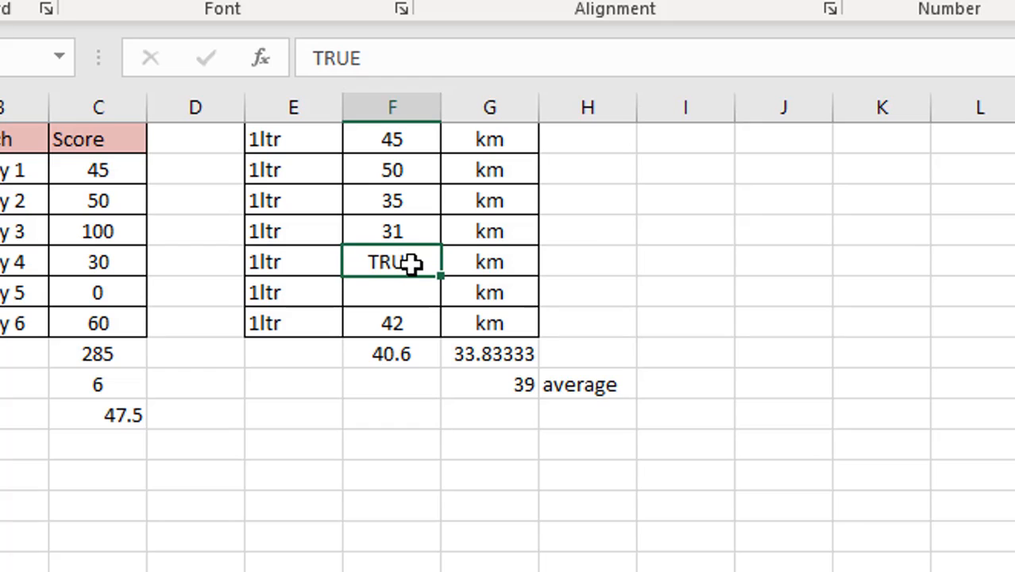
key(Delete)
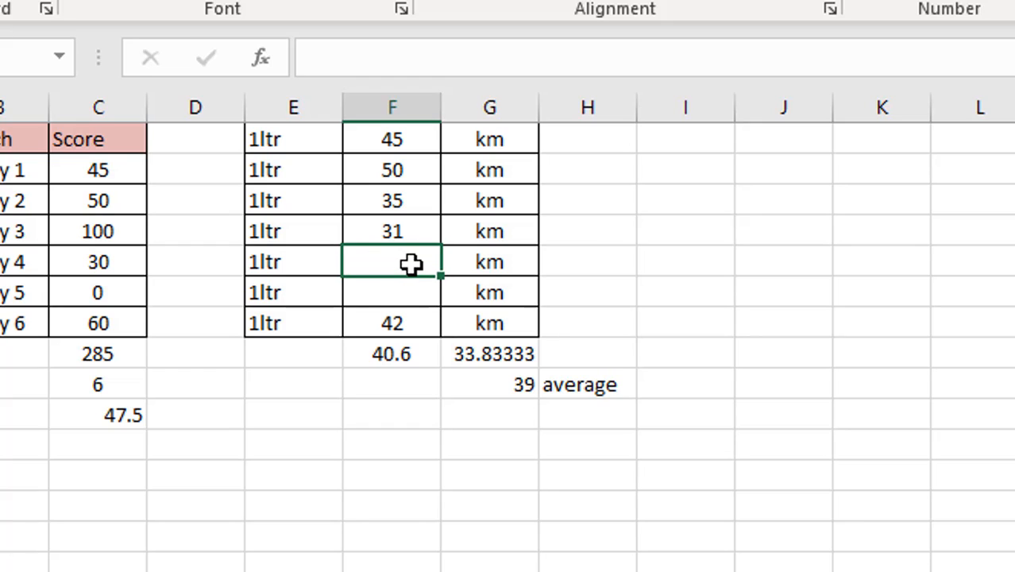
click(405, 372)
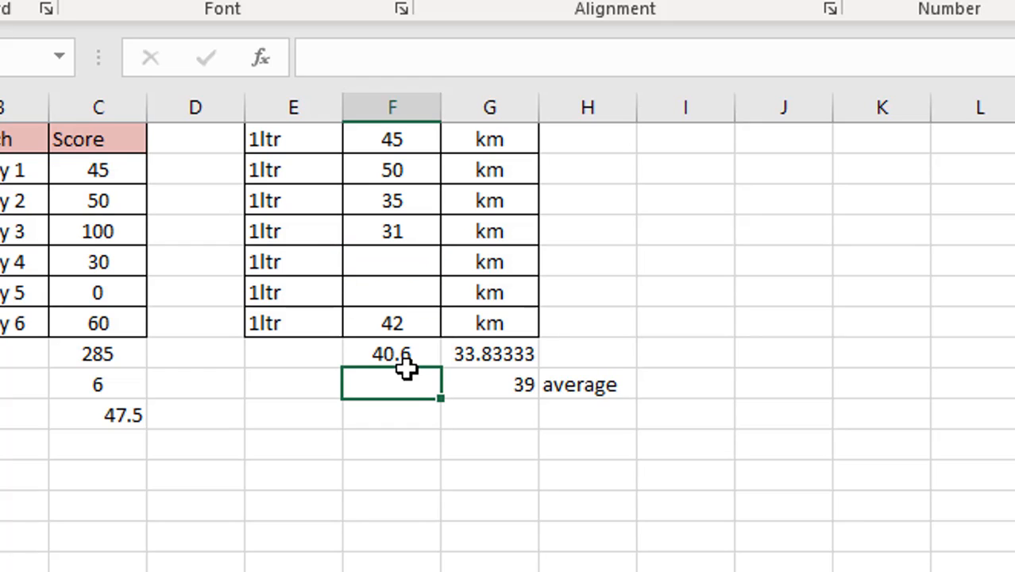
Step: Enter 0 in cell F5 while leaving F6 blank
click(398, 263)
text(0)
click(411, 414)
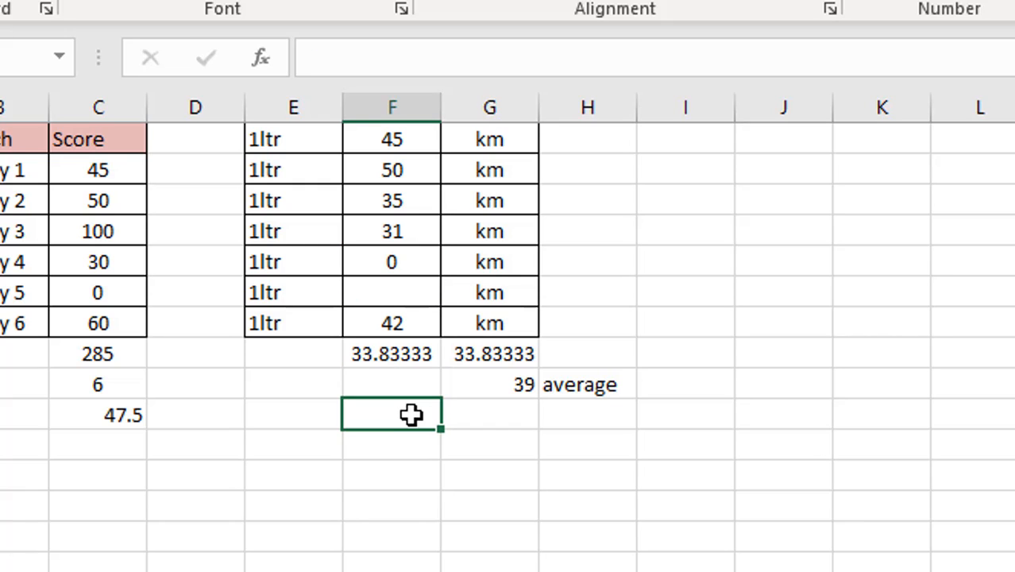
Step: Re-enter the formula =AVERAGE(F1:F7) in cell F8
click(396, 347)
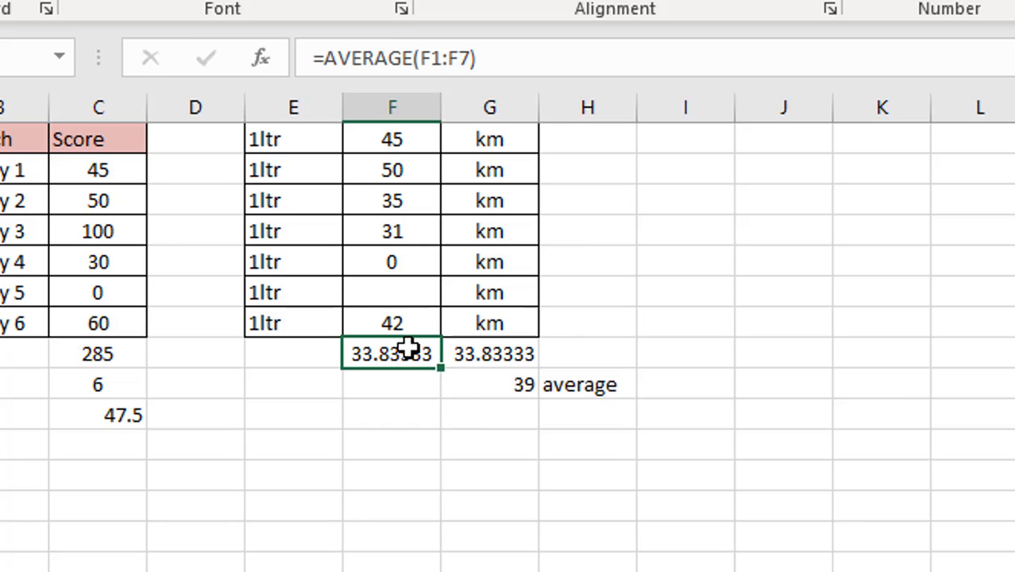
text(=)
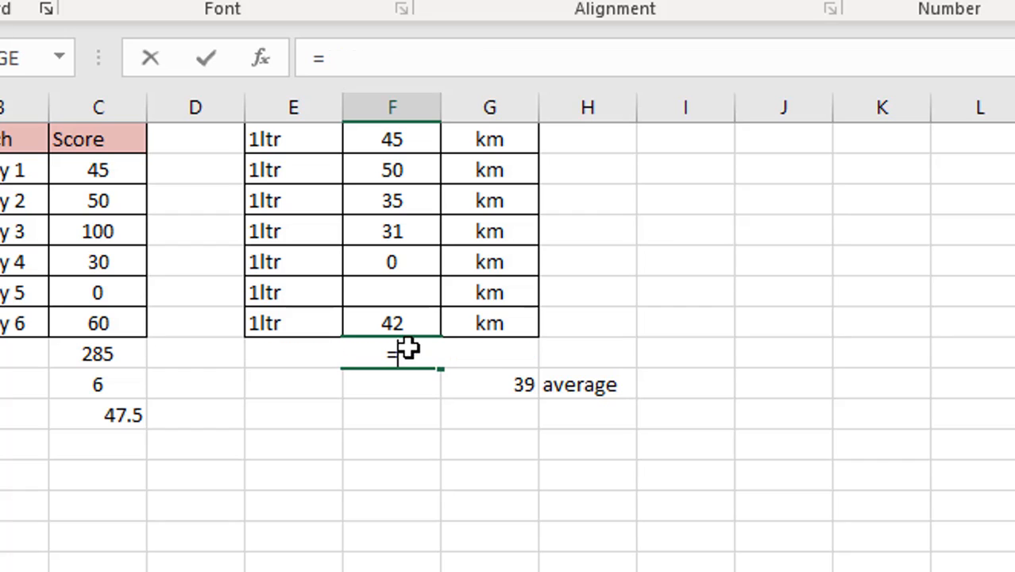
text(AVERAGE(F1:F7))
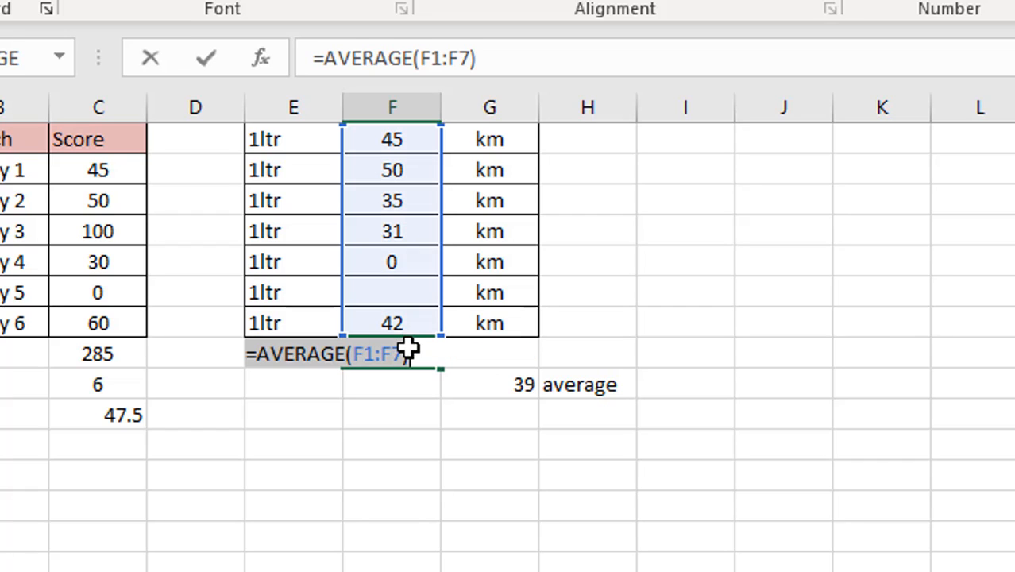
key(Return)
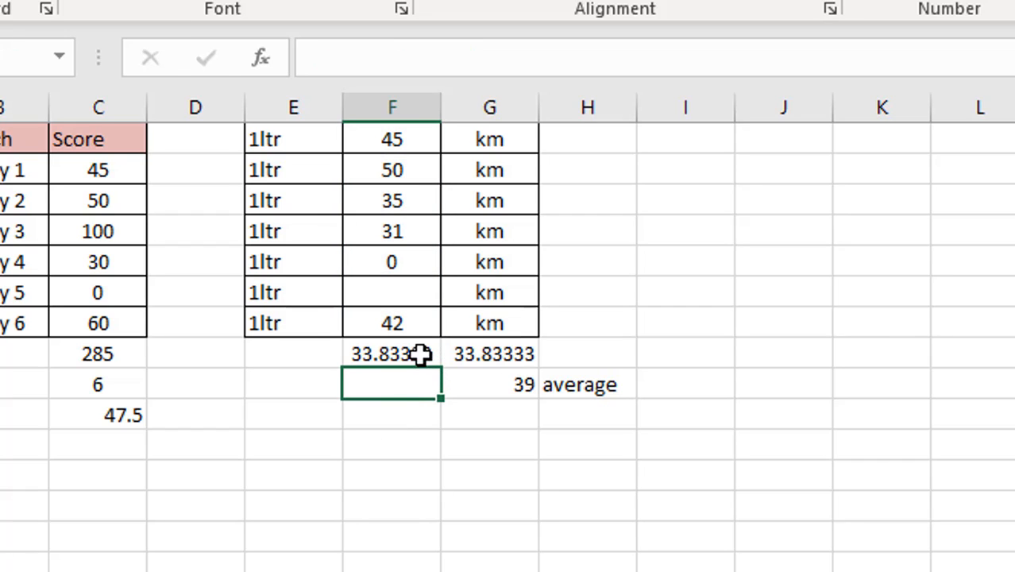
Step: Undo all the test edits in columns F to H, back to the original 40 in F5 and 30 in F6
click(389, 264)
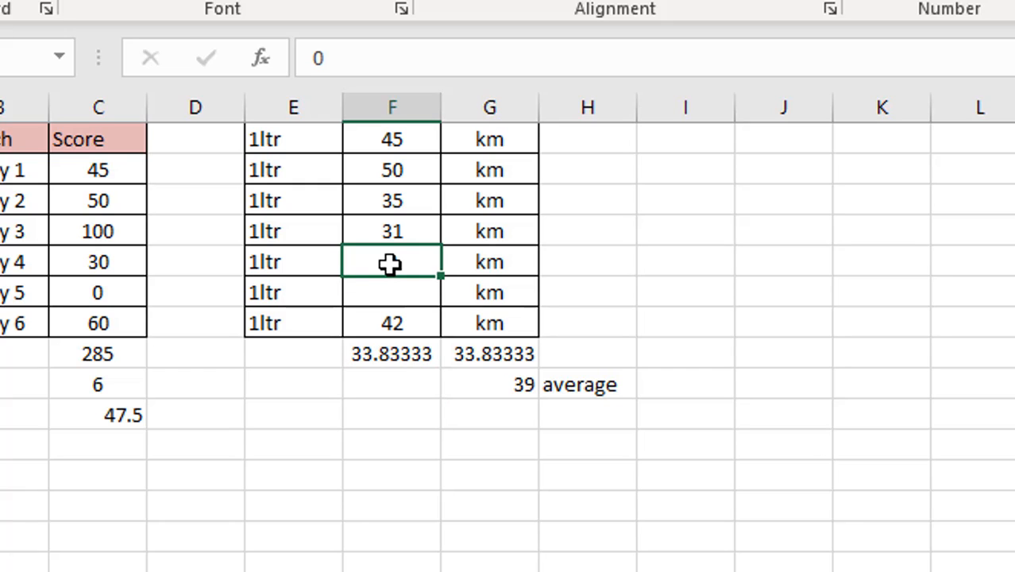
key(ctrl+z)
key(ctrl+z)
key(ctrl+z)
key(ctrl+z)
key(ctrl+z)
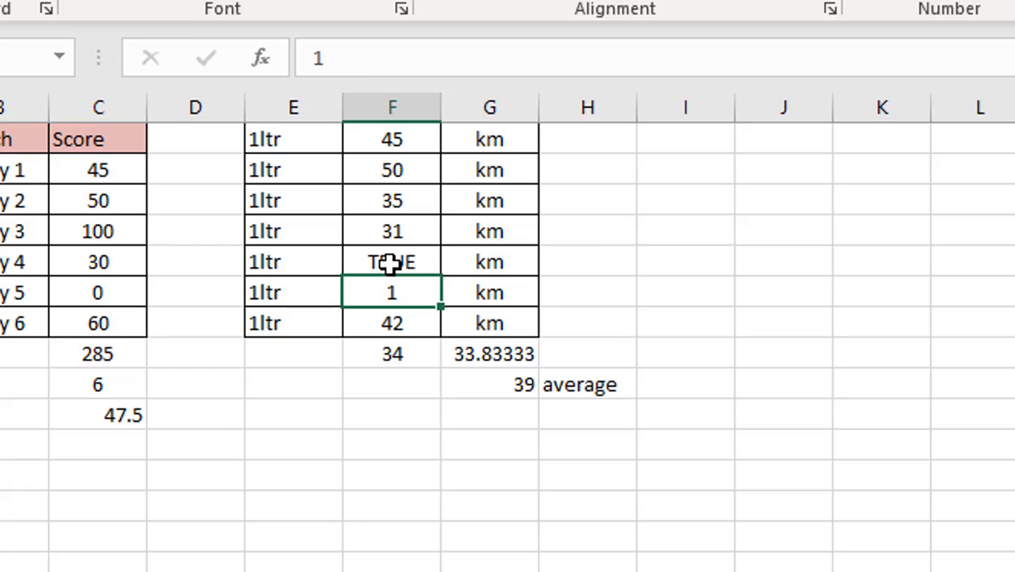
key(ctrl+z)
key(ctrl+z)
key(ctrl+z)
key(ctrl+z)
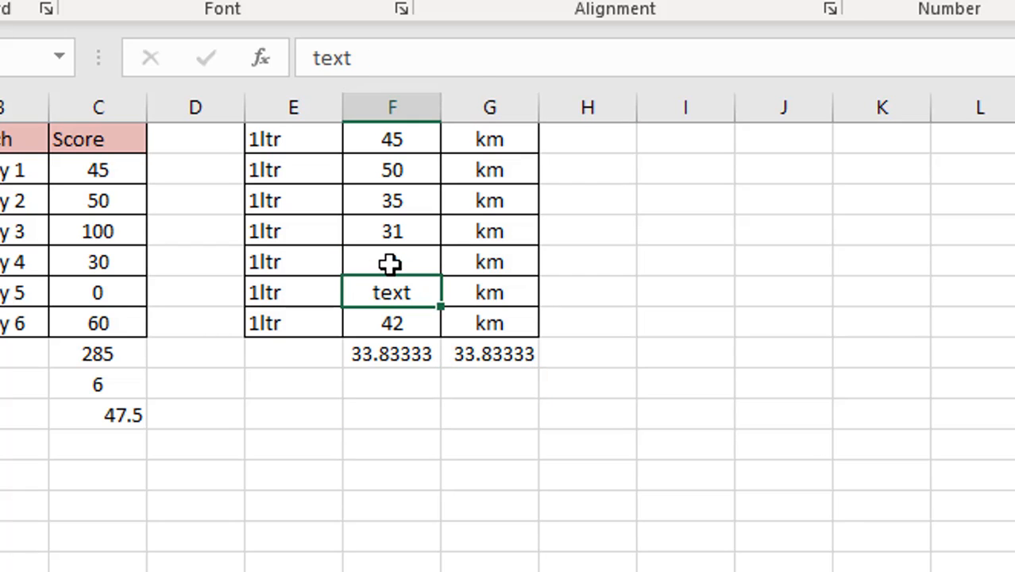
key(ctrl+z)
key(ctrl+z)
key(ctrl+z)
key(ctrl+z)
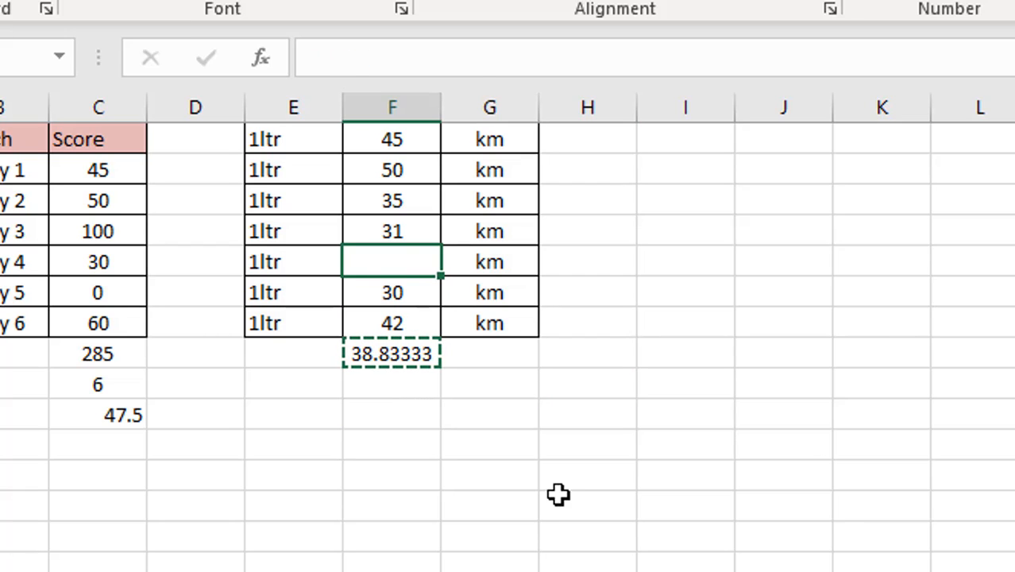
click(427, 349)
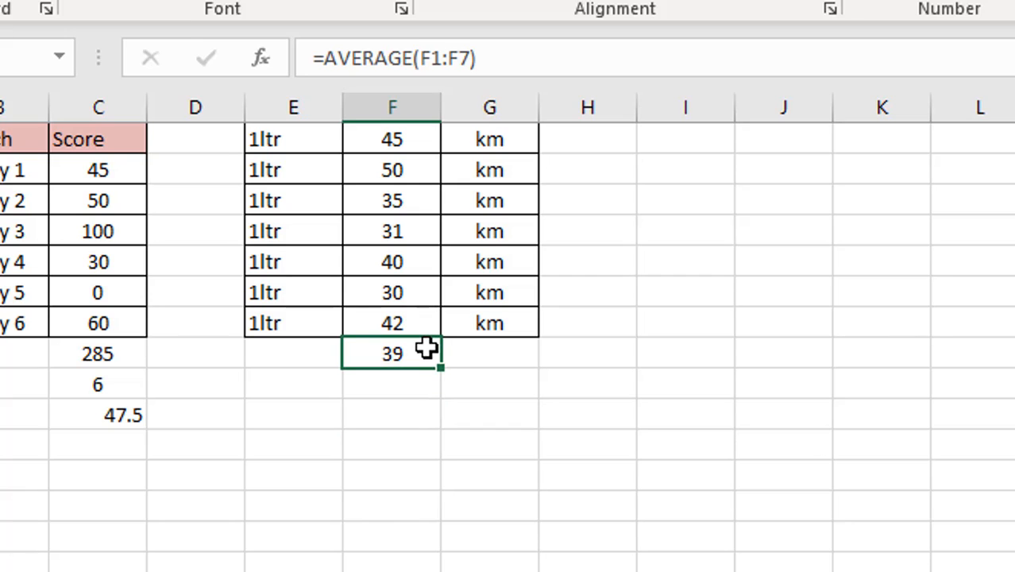
Step: Enter the formula =AVERAGEA(F1:F7) in cell F11
click(389, 456)
text(av)
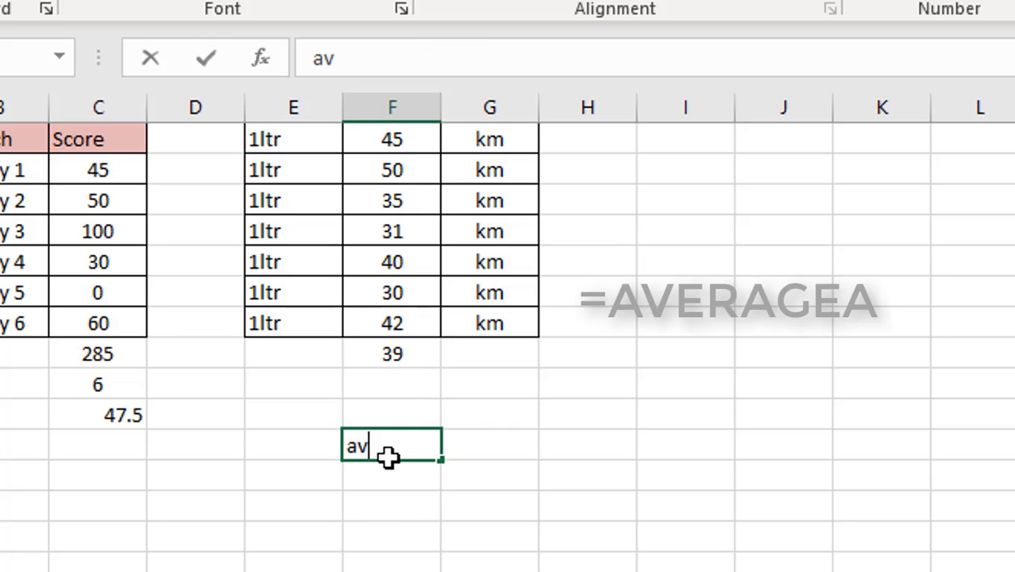
key(BackSpace)
key(BackSpace)
text(=av)
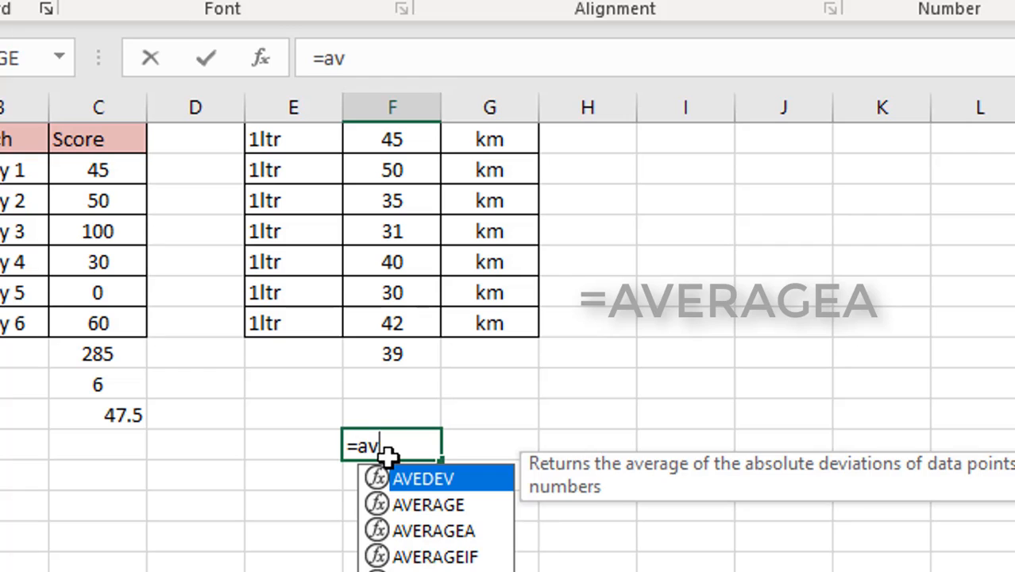
text(e)
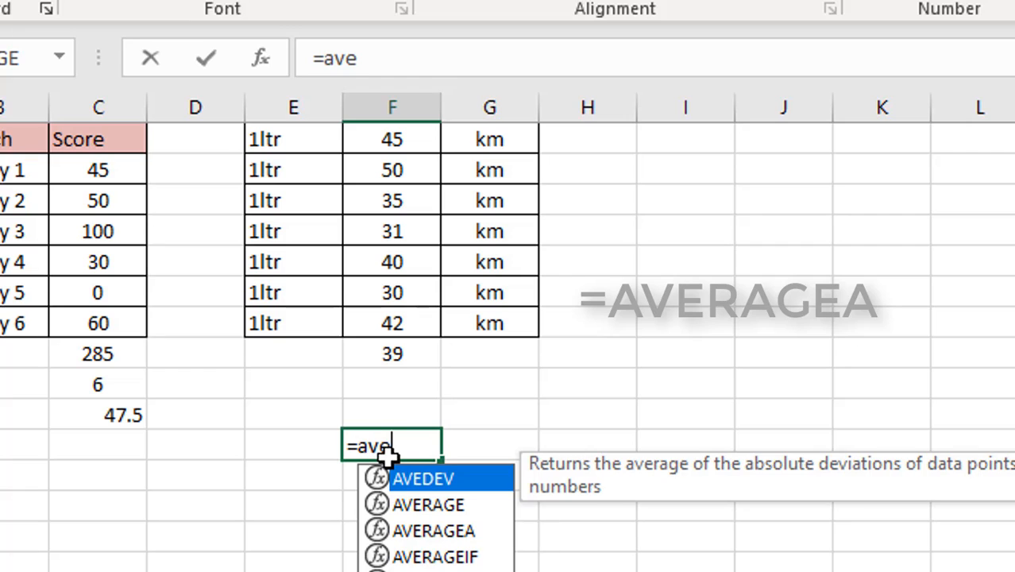
double_click(451, 531)
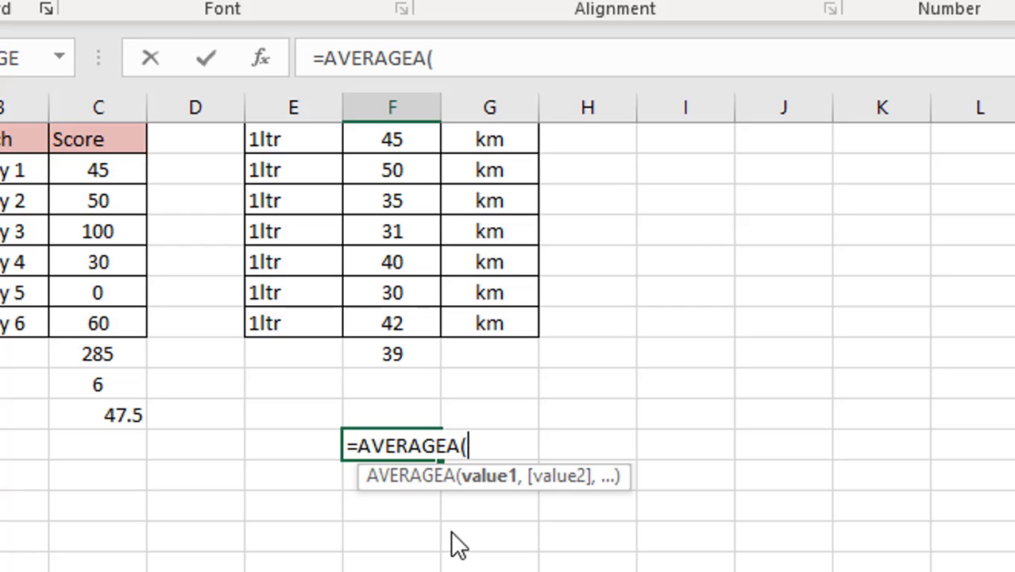
drag(394, 141, 393, 315)
text())
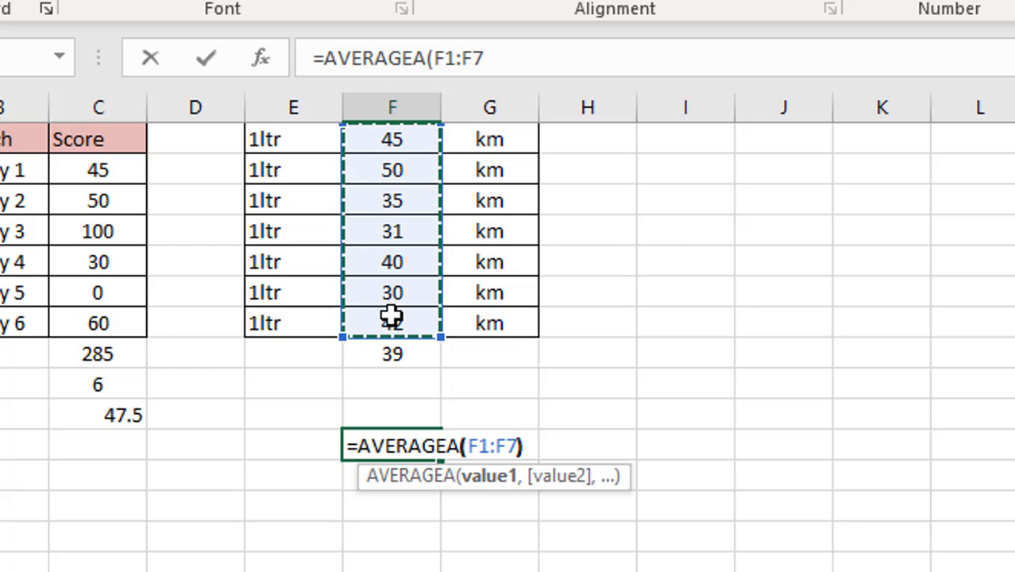
key(Return)
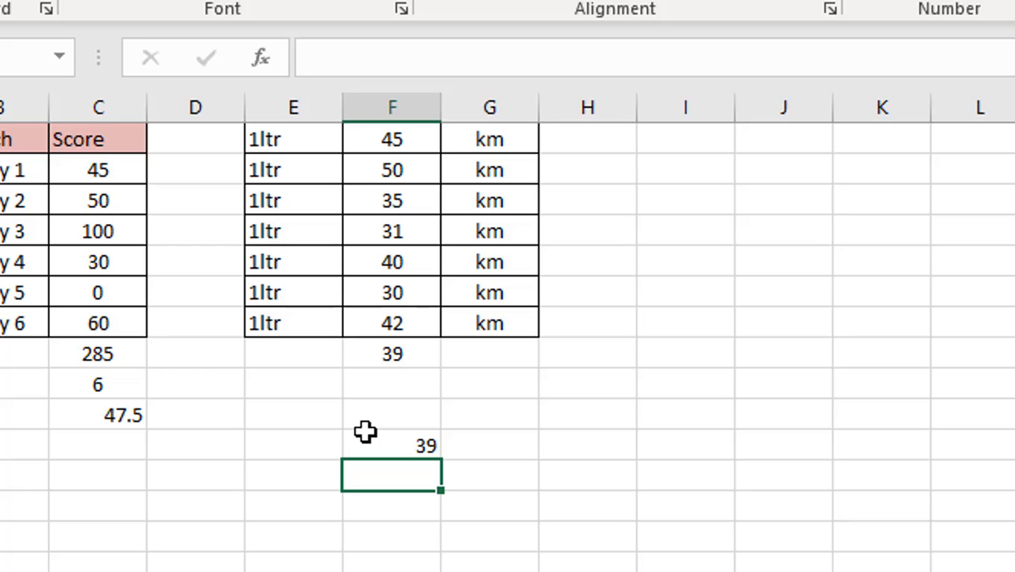
Step: Compare the AVERAGE formula in F8 with the AVERAGEA formula in F11 and inspect the kilometre values in F6 and F7
click(411, 353)
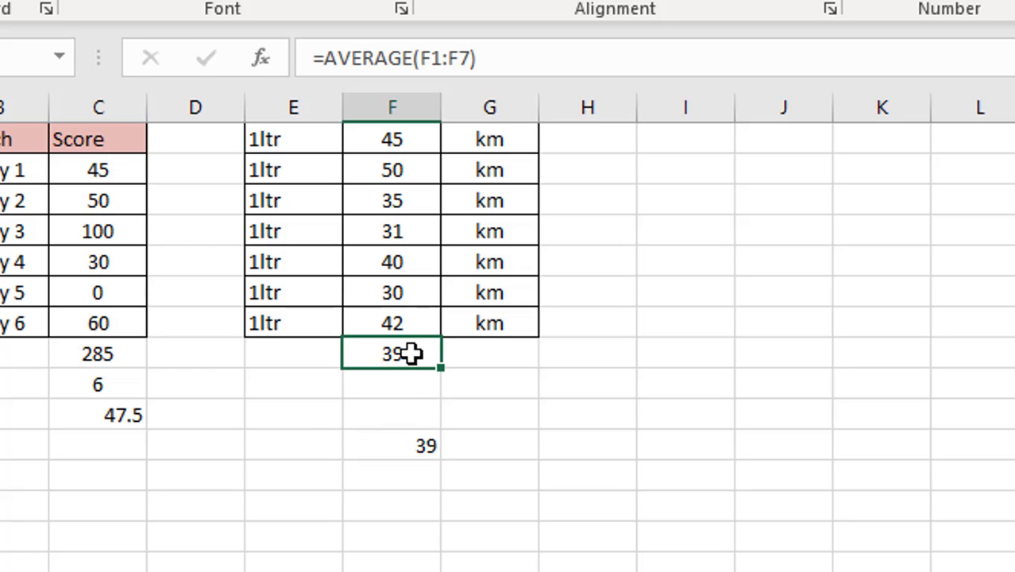
click(411, 443)
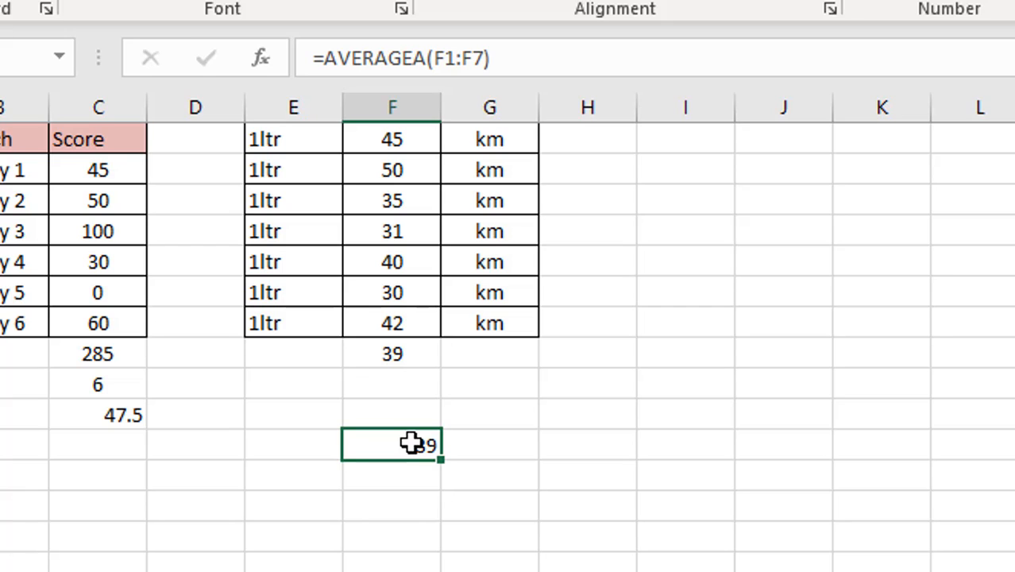
click(394, 291)
click(396, 322)
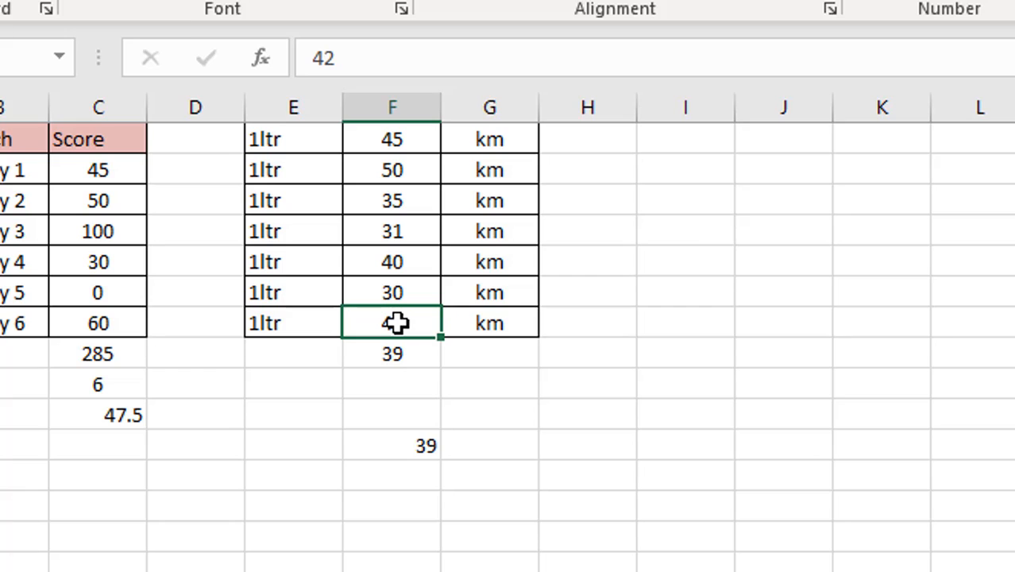
Step: Replace the kilometre value in F7 with TRUE and inspect the AVERAGEA formula in F11
key(Delete)
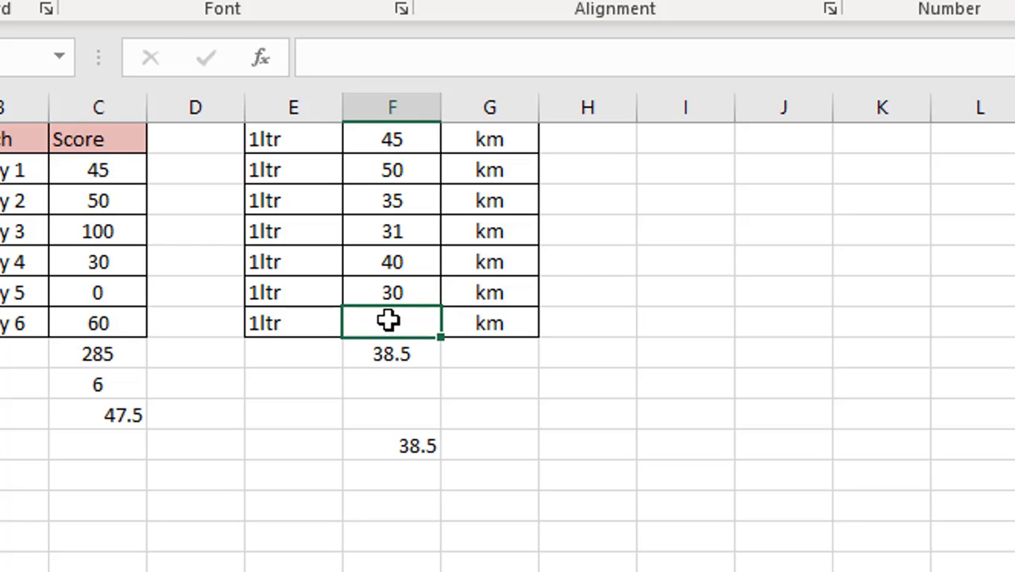
text(true)
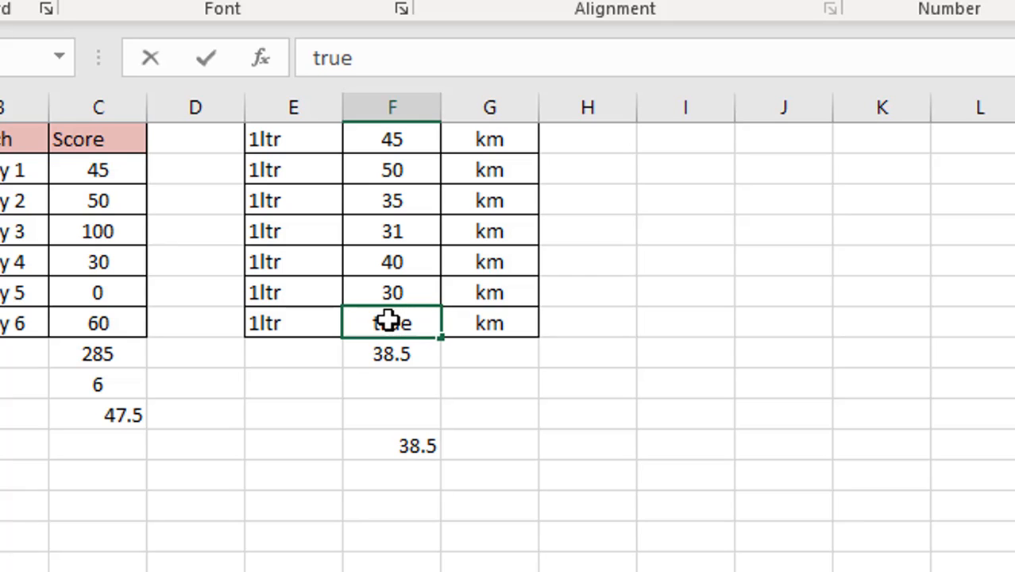
key(Return)
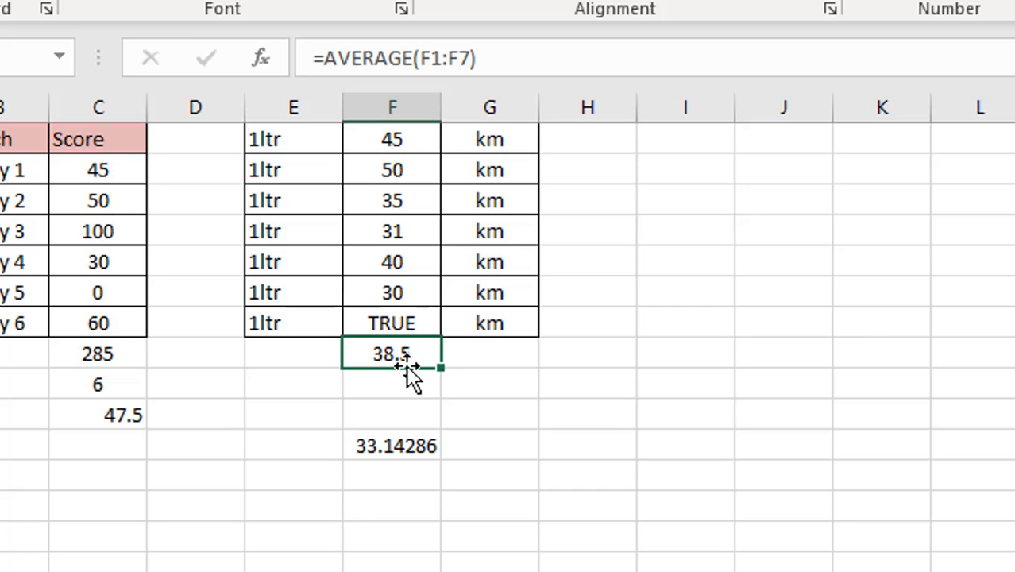
click(395, 447)
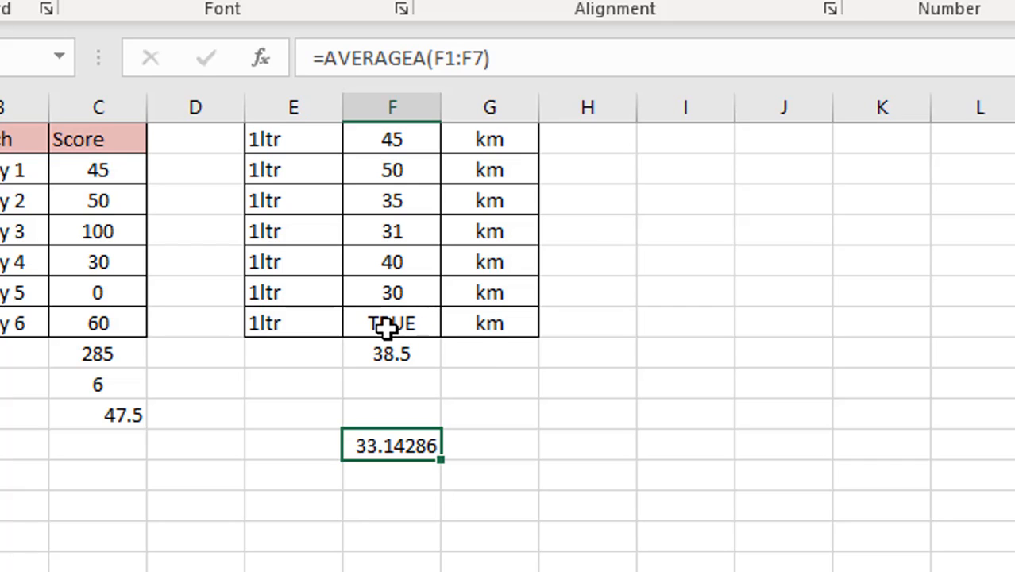
click(465, 363)
Step: Replace the logical value in F7 with the number 1 to compare both averages
click(406, 326)
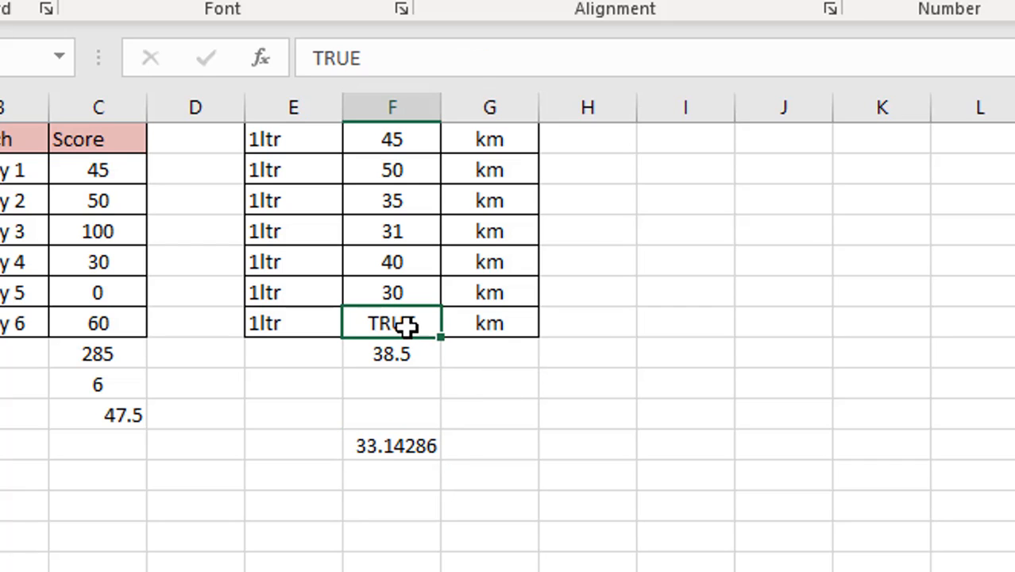
text(1)
click(525, 437)
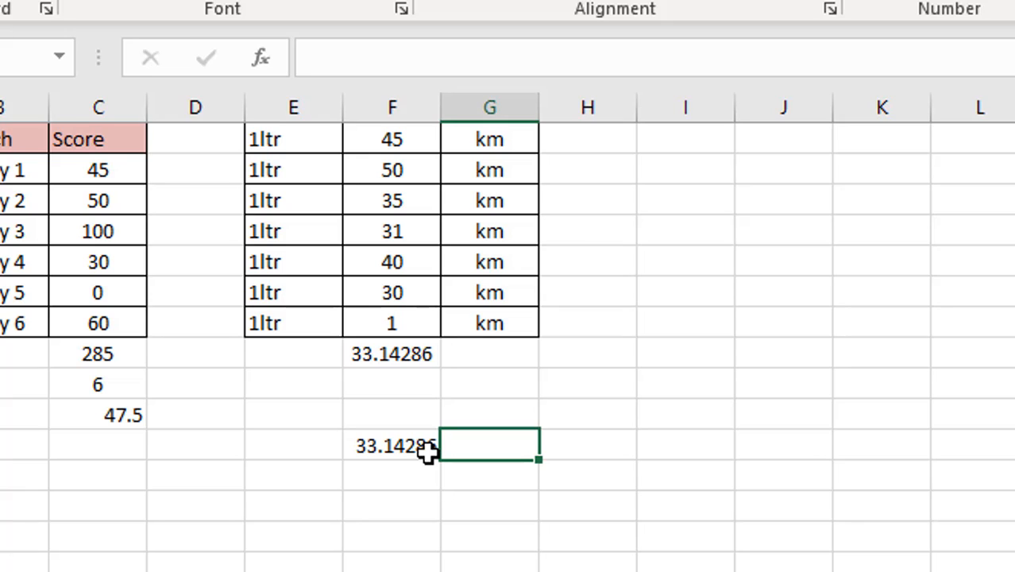
Step: Try entering TRUE in F7 again in place of the number
click(390, 322)
text(t)
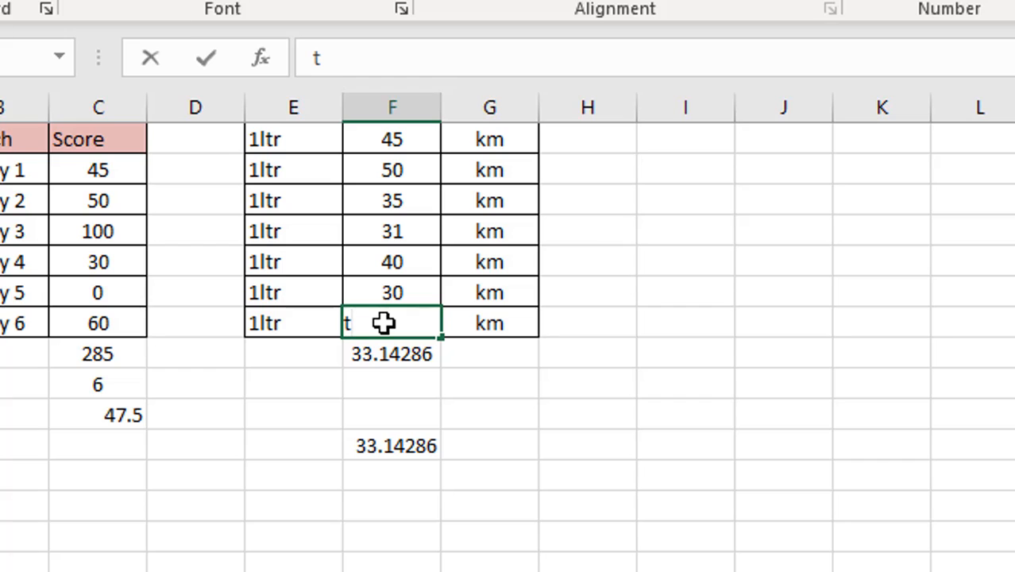
text(rue)
key(Return)
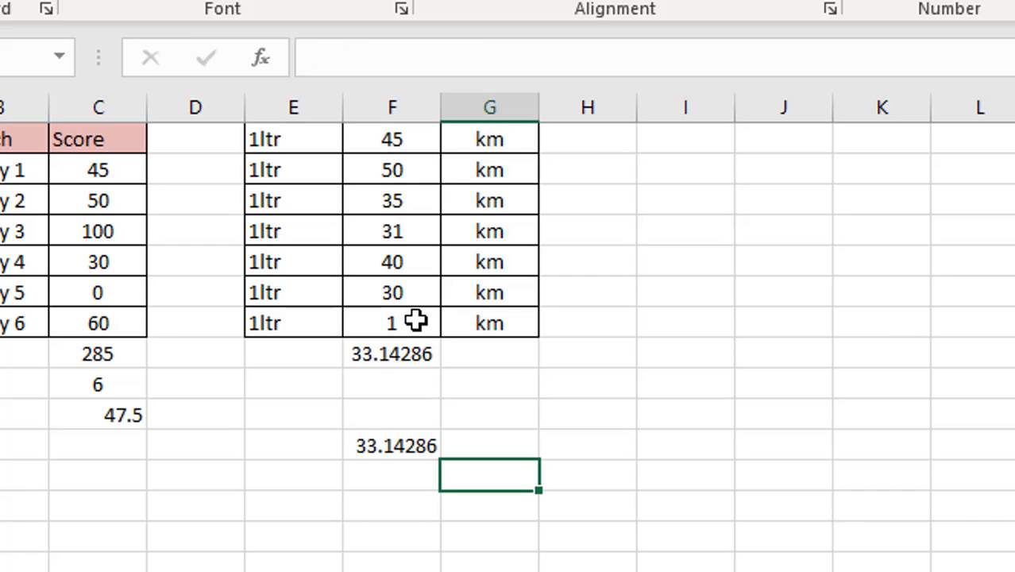
Step: Enter FALSE in F7 to test how AVERAGE and AVERAGEA treat it
click(416, 321)
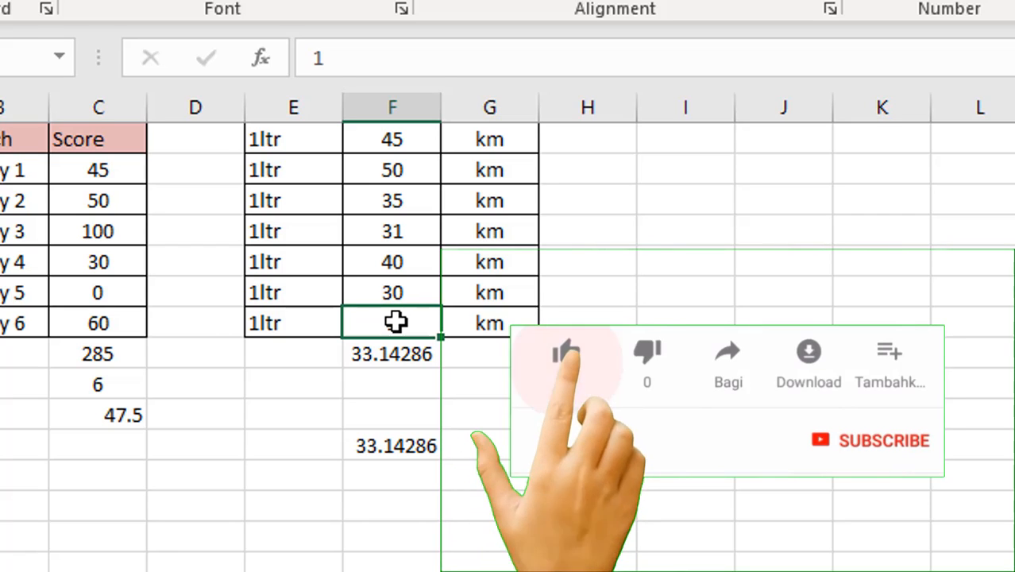
text(false)
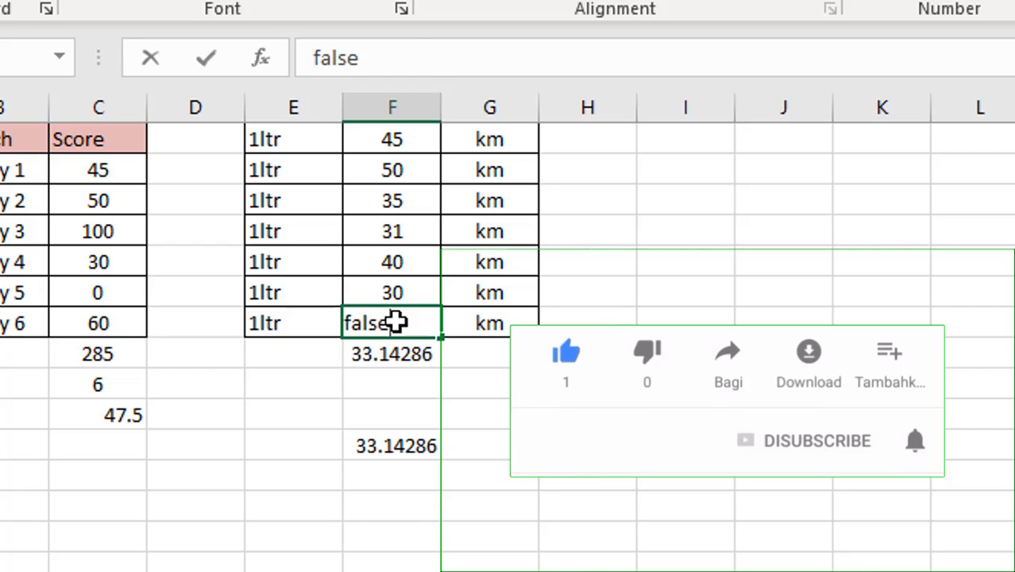
key(Return)
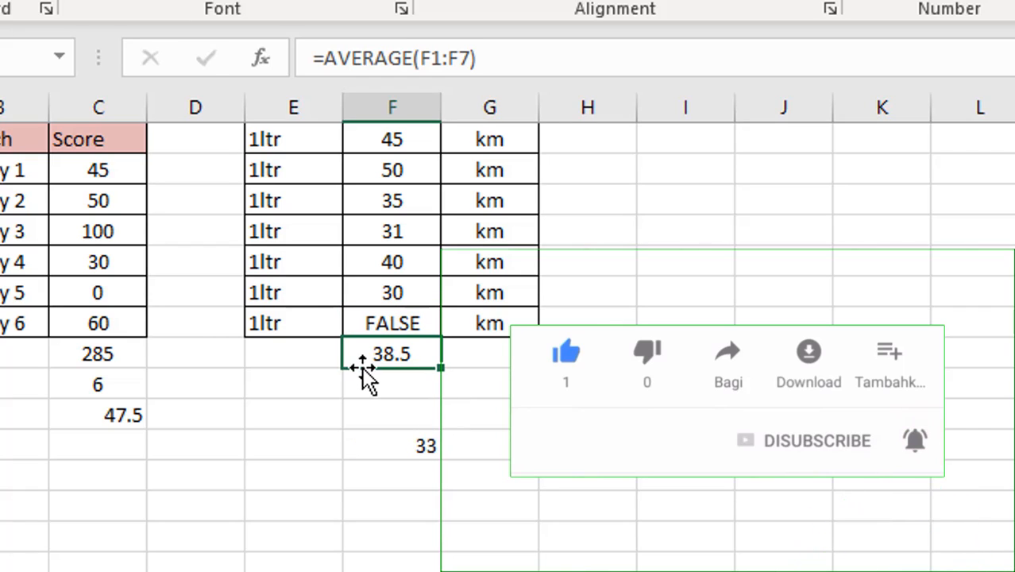
Step: Clear F7, enter FALSE in it again and inspect the AVERAGEA formula in F11
click(410, 321)
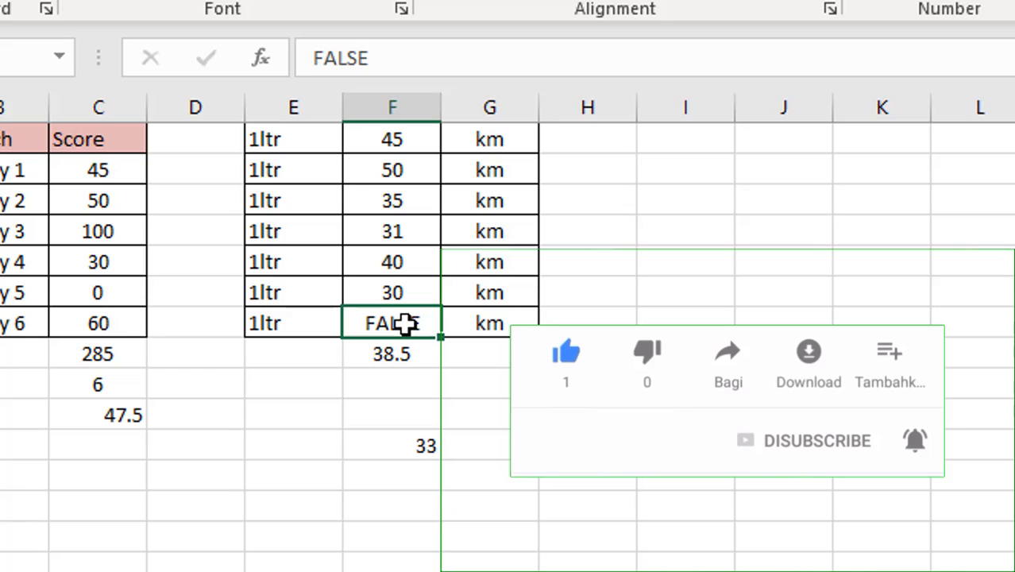
key(Delete)
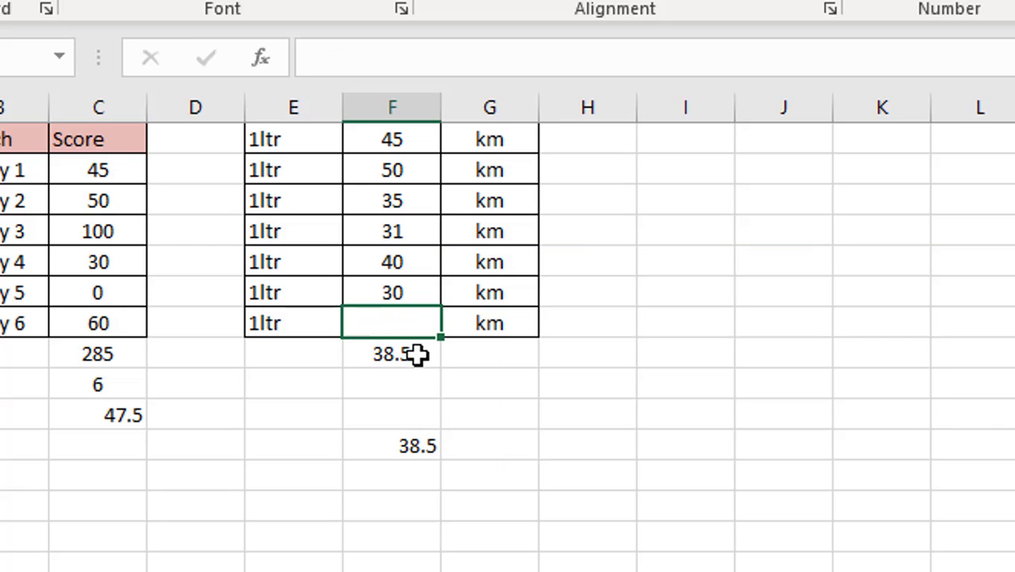
text(false)
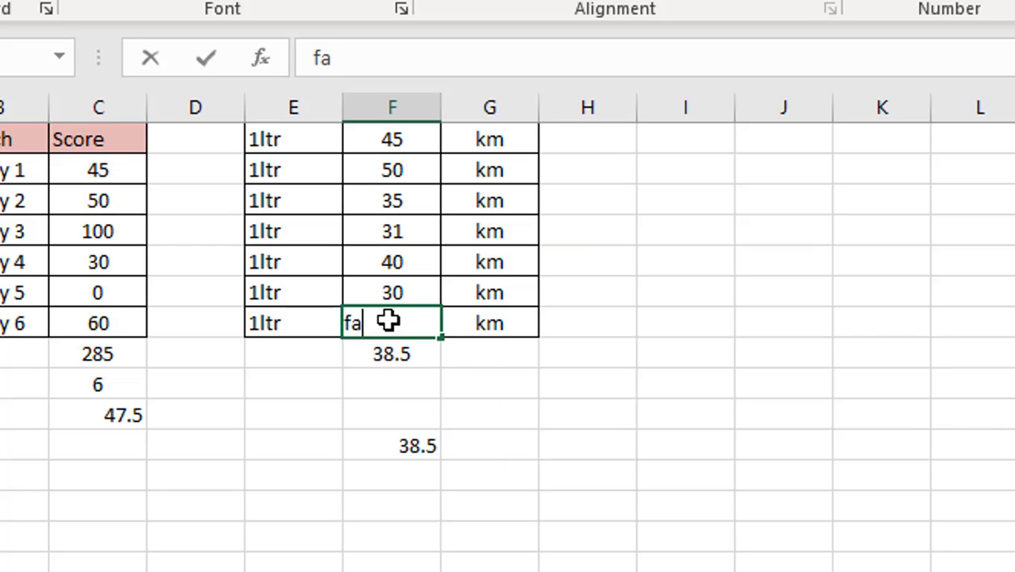
click(544, 433)
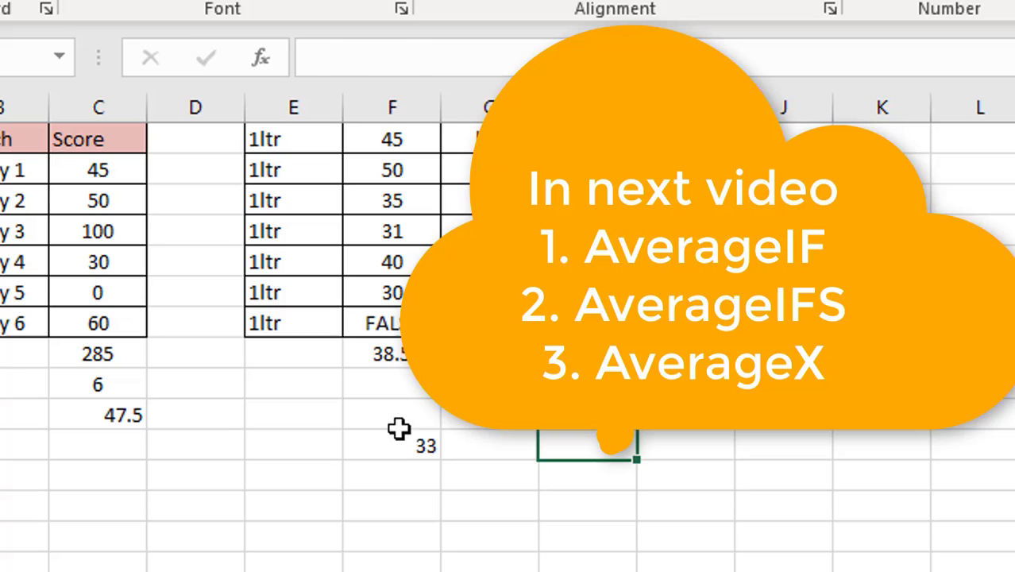
click(399, 444)
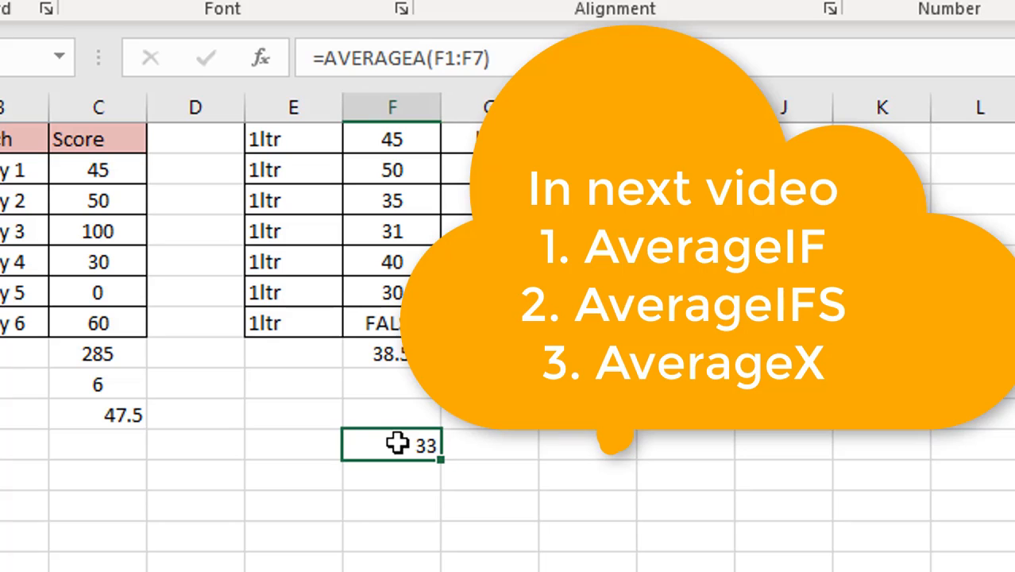
Step: Replace the FALSE value in F7 with 0 to compare both averages
key(Up)
key(Up)
key(Up)
key(Up)
text(0)
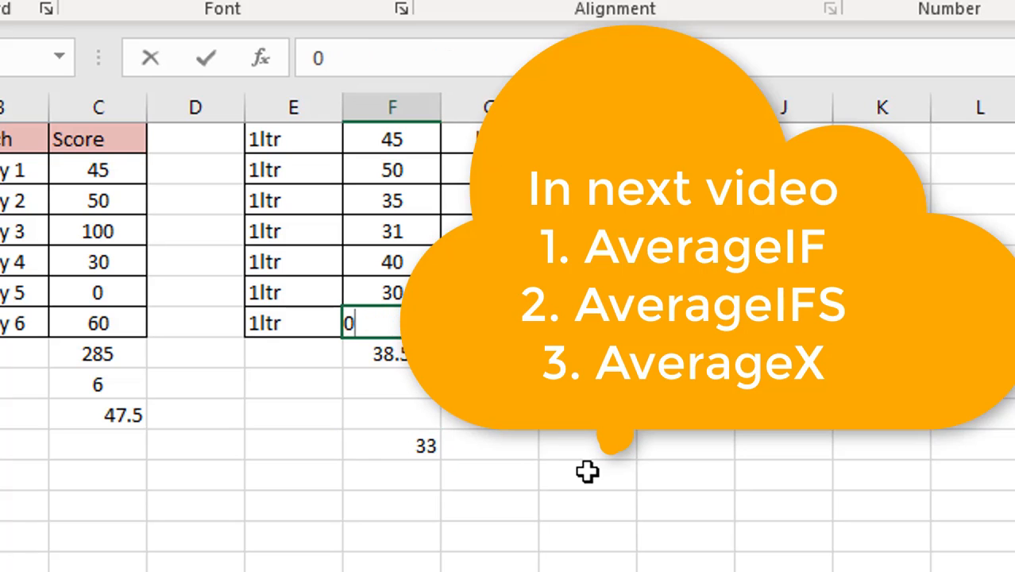
click(587, 472)
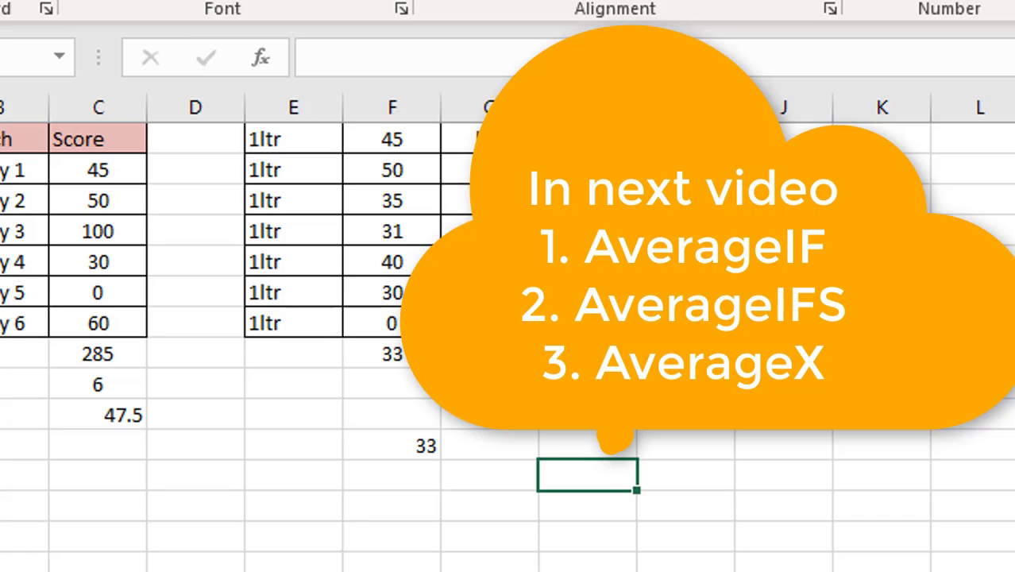
click(686, 354)
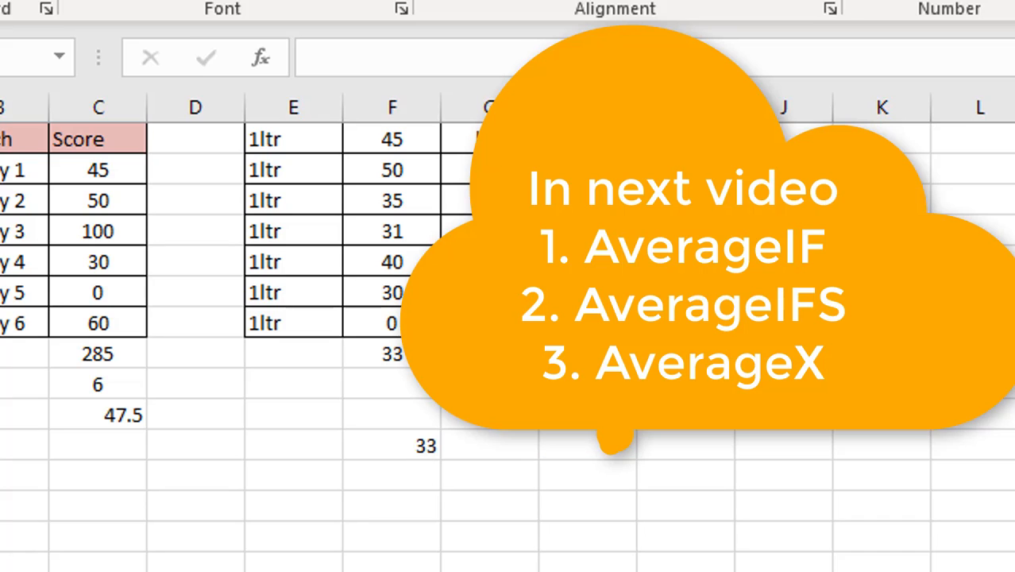